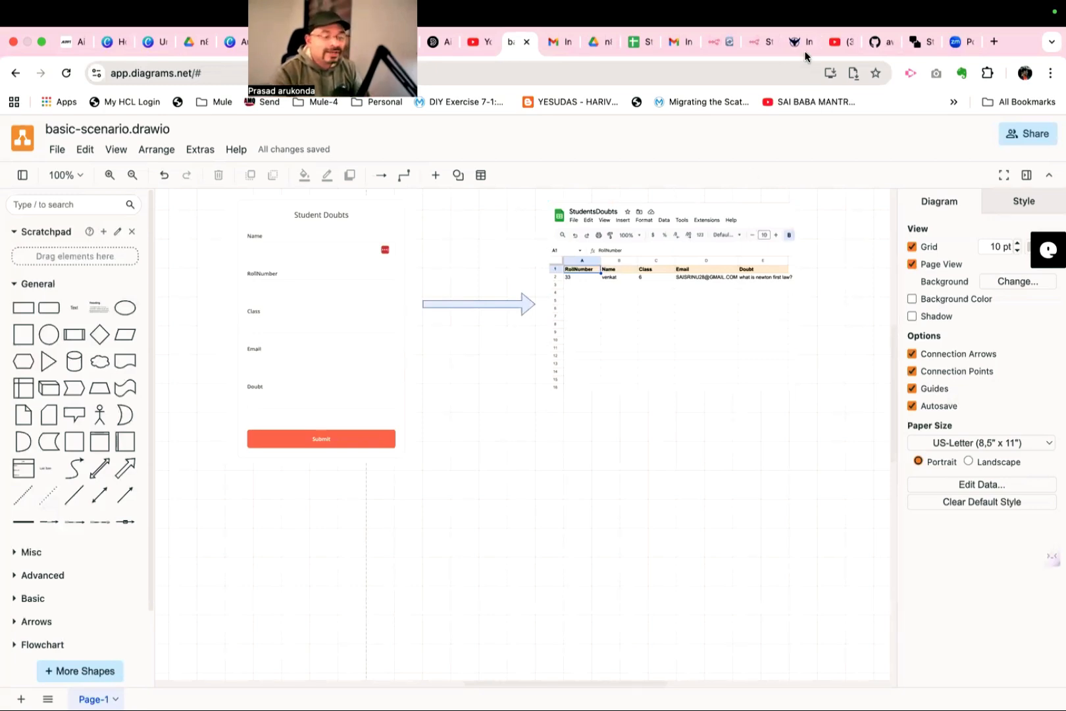
# - Switch to the n8n workflow "My workflow 3" and delete both existing nodes from its canvas
pyautogui.click(714, 41)
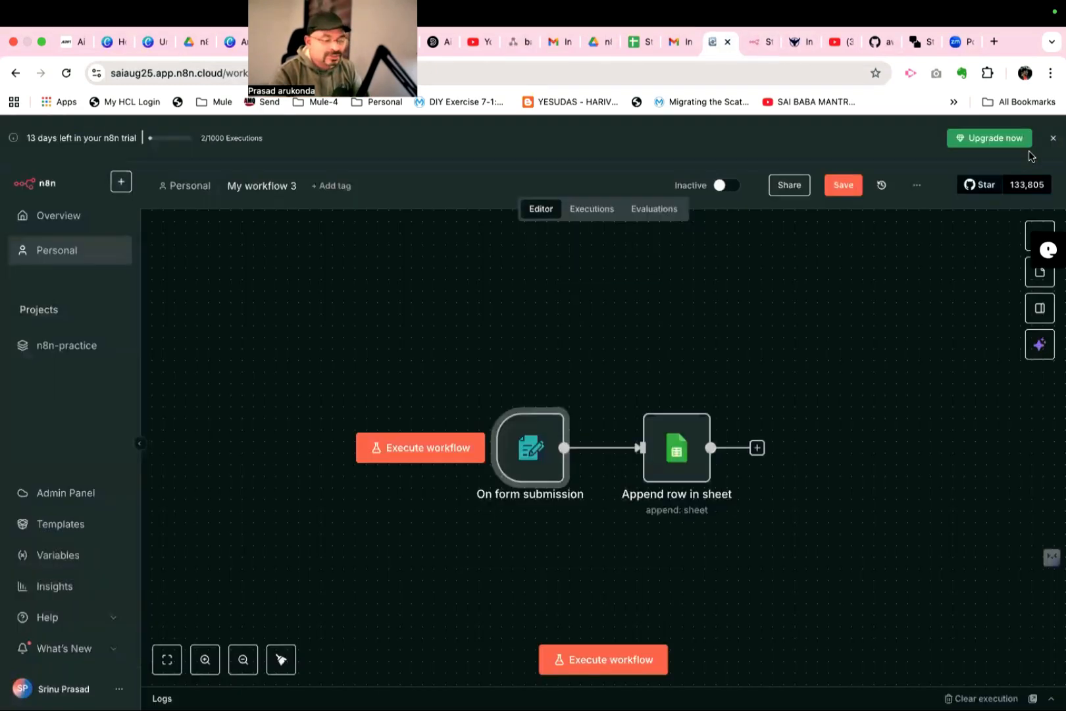
pyautogui.click(1031, 150)
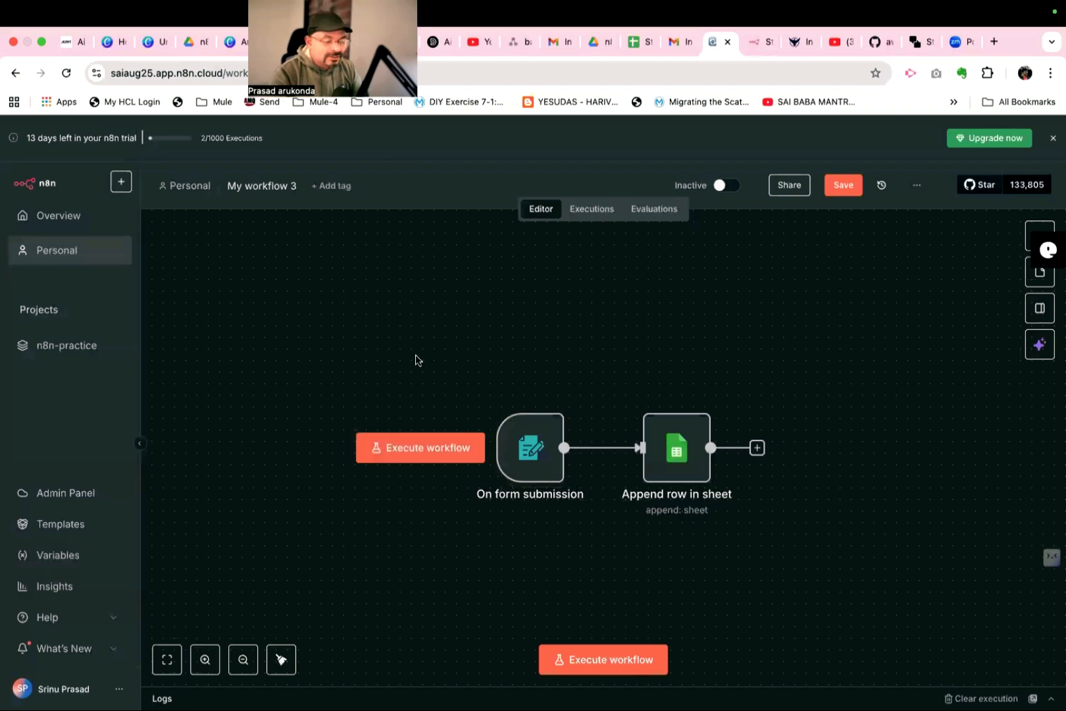
pyautogui.moveTo(416, 360); pyautogui.dragTo(834, 587)
pyautogui.press('Delete')
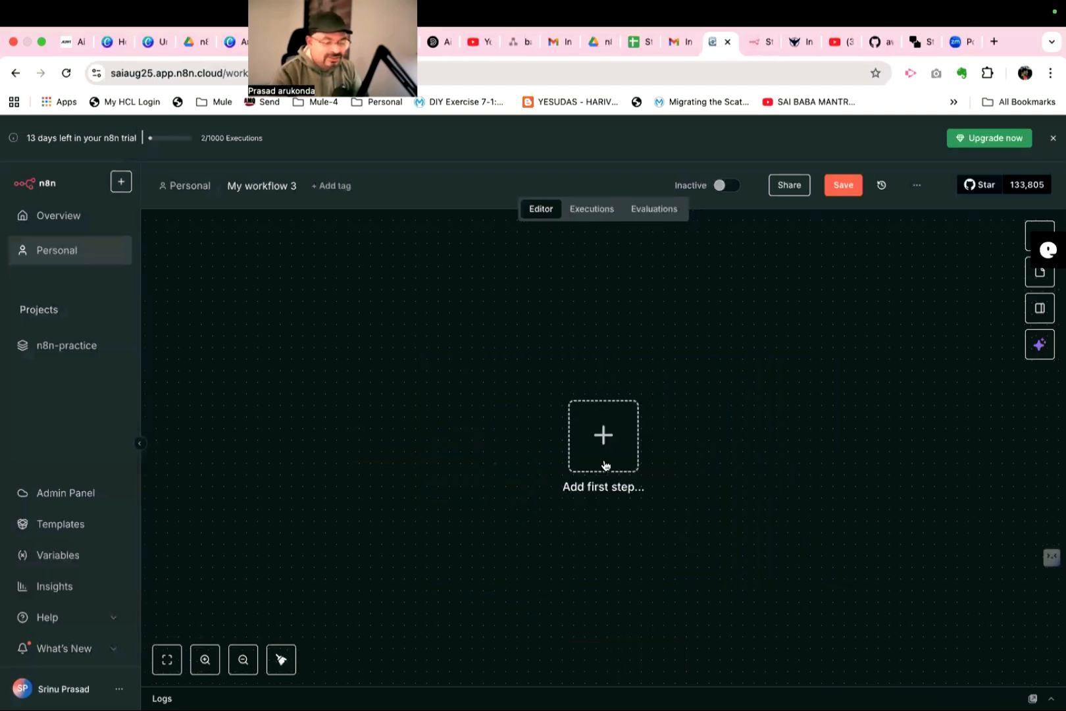
# - Add an n8n Form trigger as the workflow's first step, using the "On new n8n Form event" trigger
pyautogui.moveTo(590, 442); pyautogui.dragTo(275, 387)
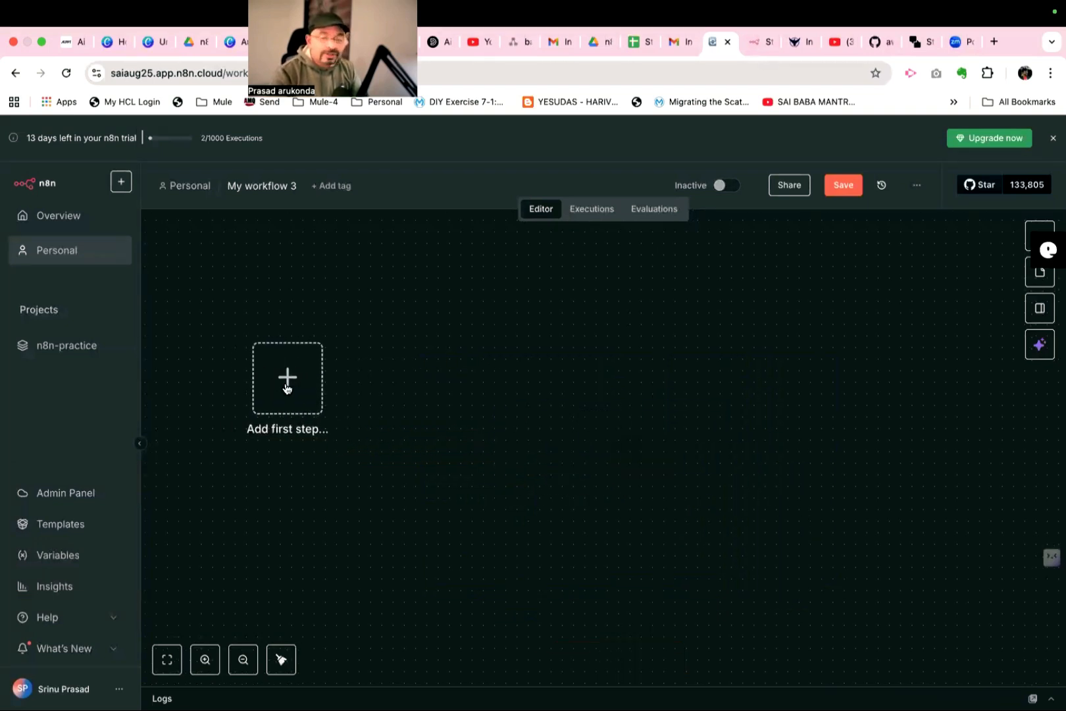
pyautogui.click(287, 388)
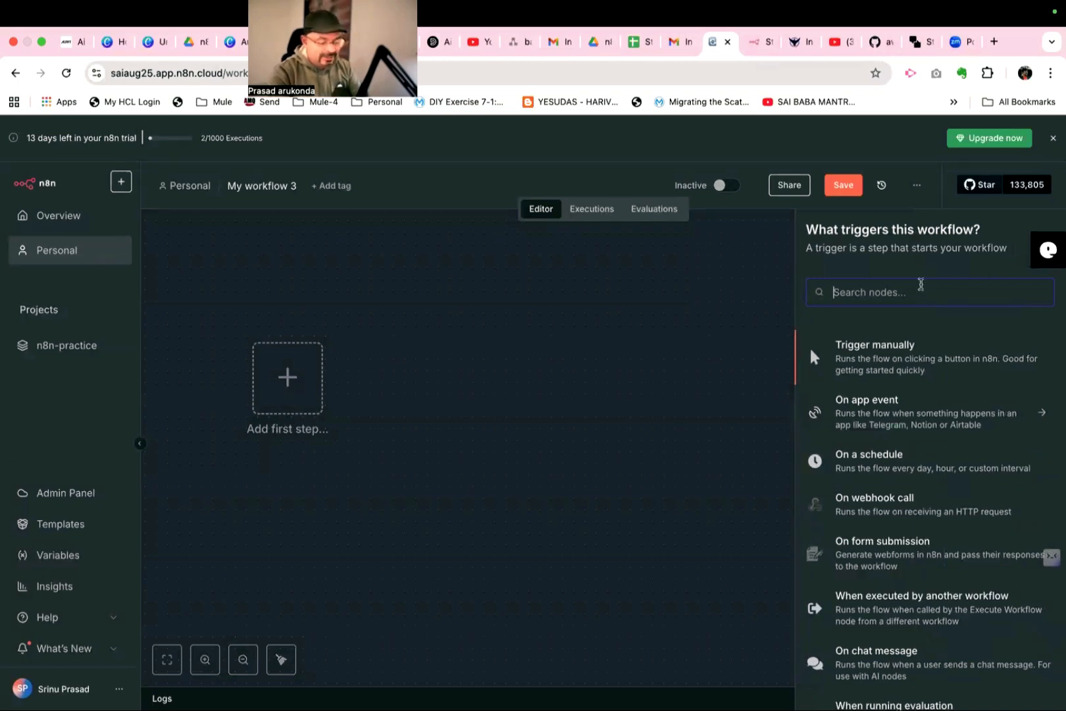
pyautogui.write('form')
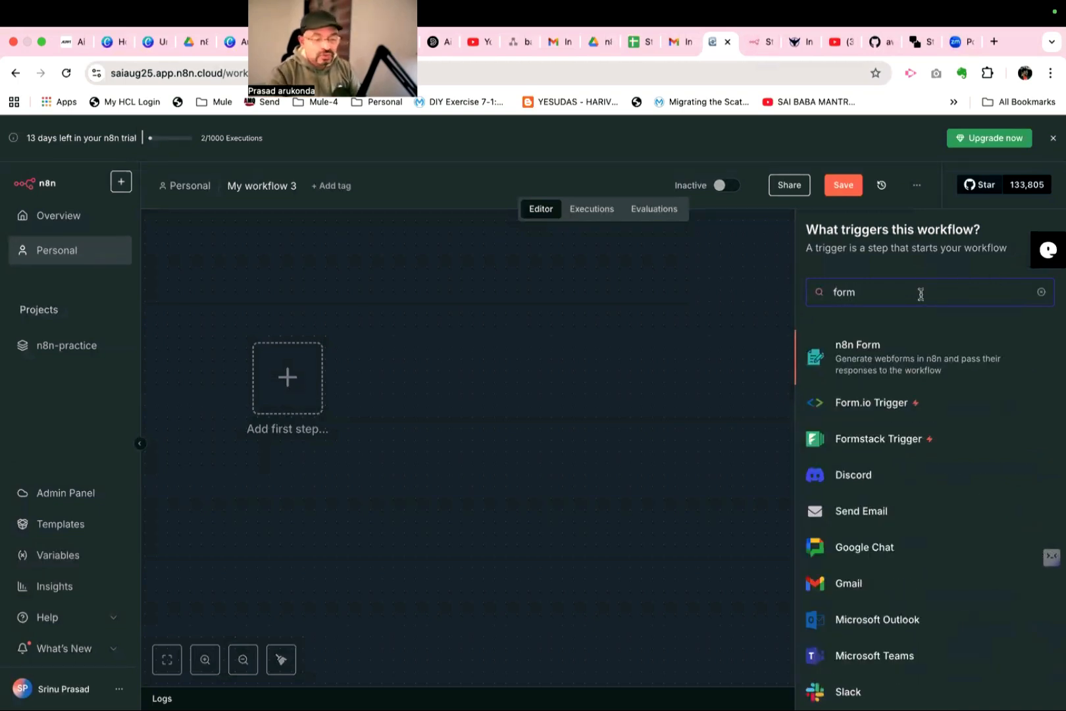
pyautogui.click(882, 362)
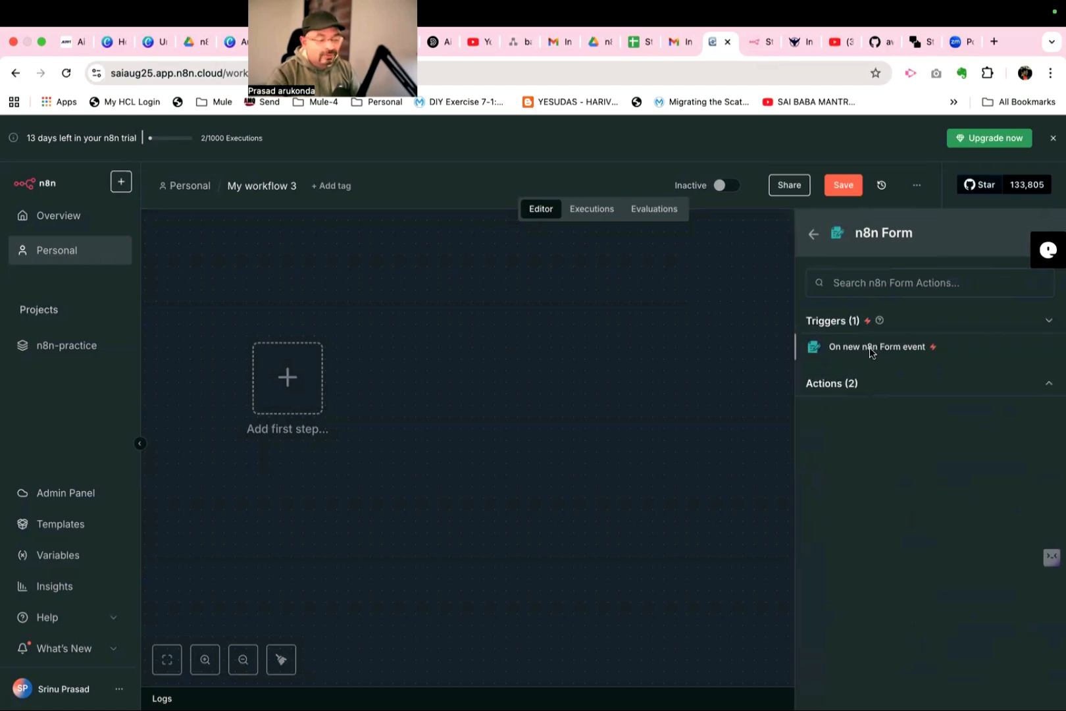
pyautogui.click(870, 356)
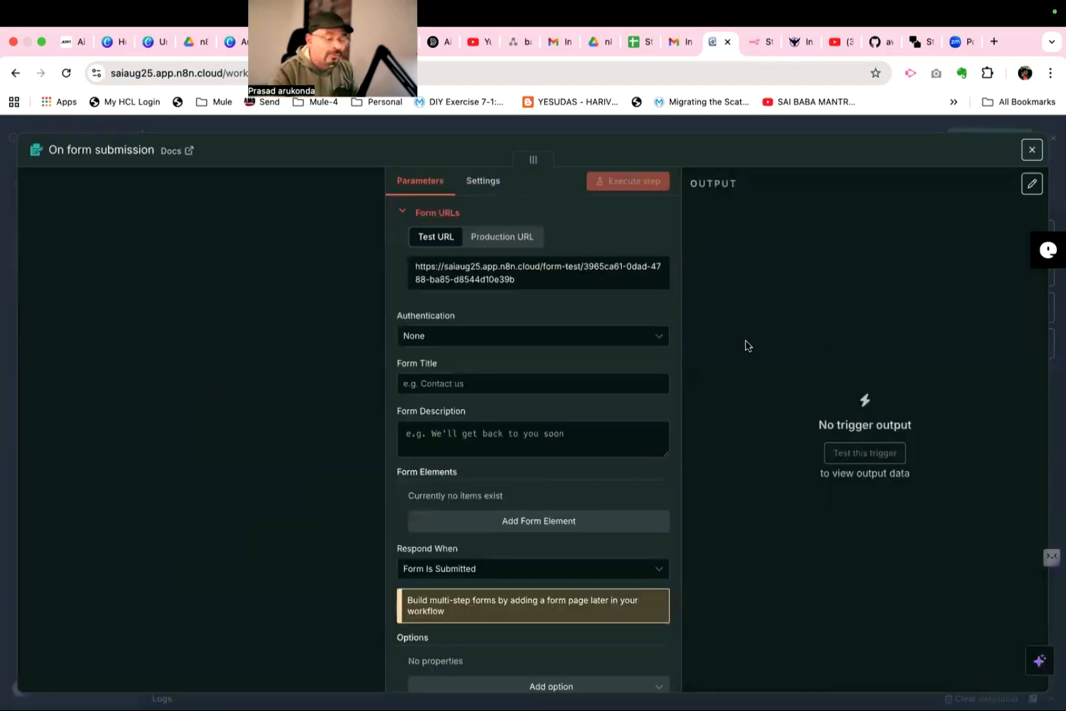
# - Set the form title to "Students doubts" and add a first text element with the field name "Name"
pyautogui.scroll(-1, 576, 390)
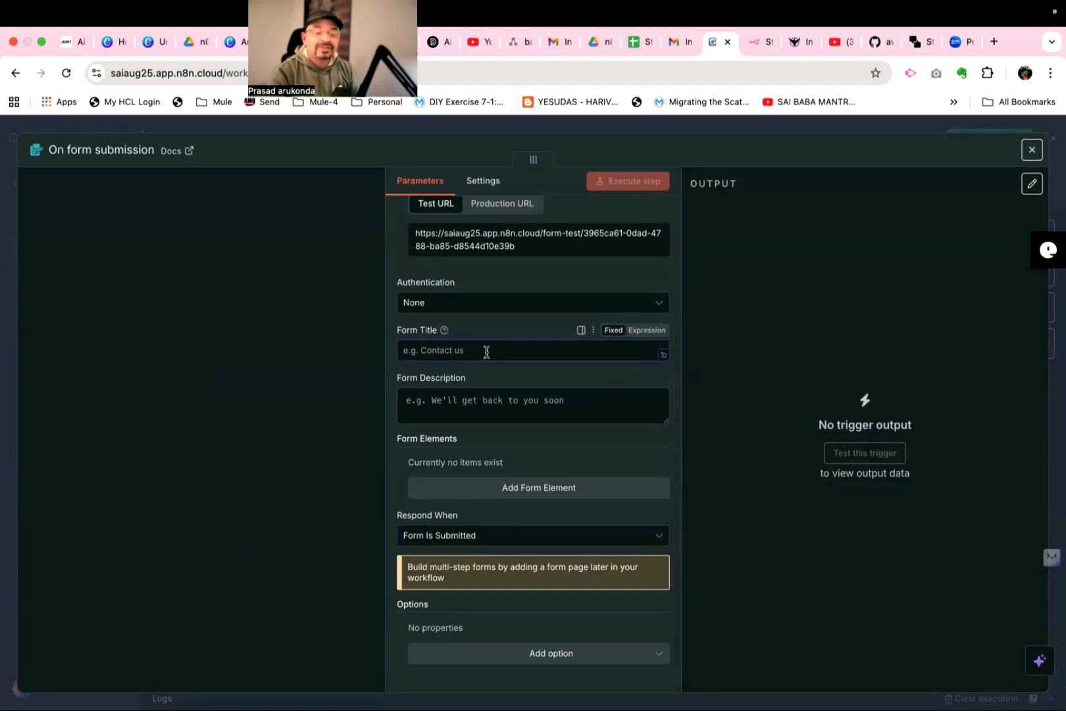
pyautogui.write('Students doubt')
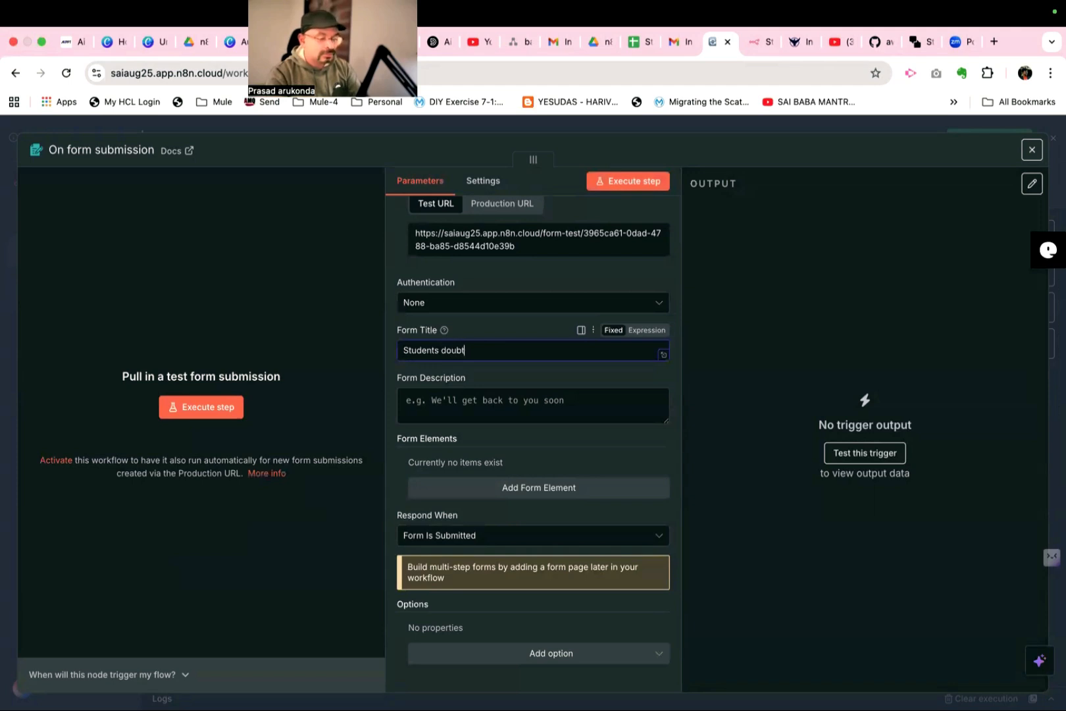
pyautogui.write('s')
pyautogui.scroll(-1, 542, 376)
pyautogui.click(464, 455)
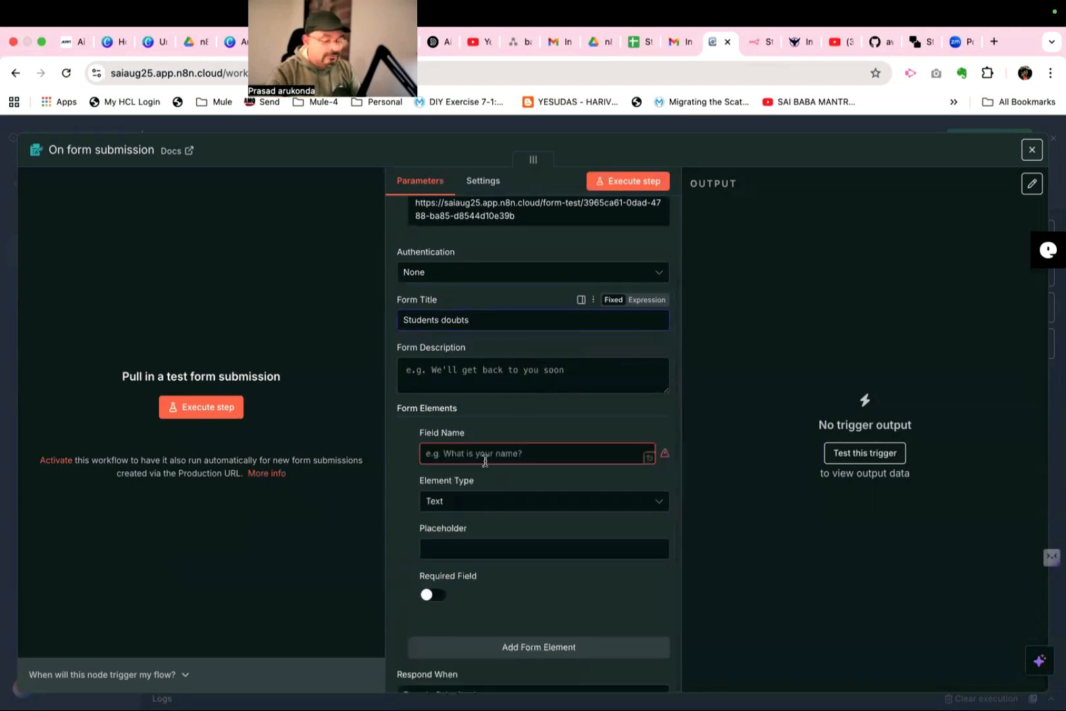
pyautogui.click(461, 454)
pyautogui.write('Na')
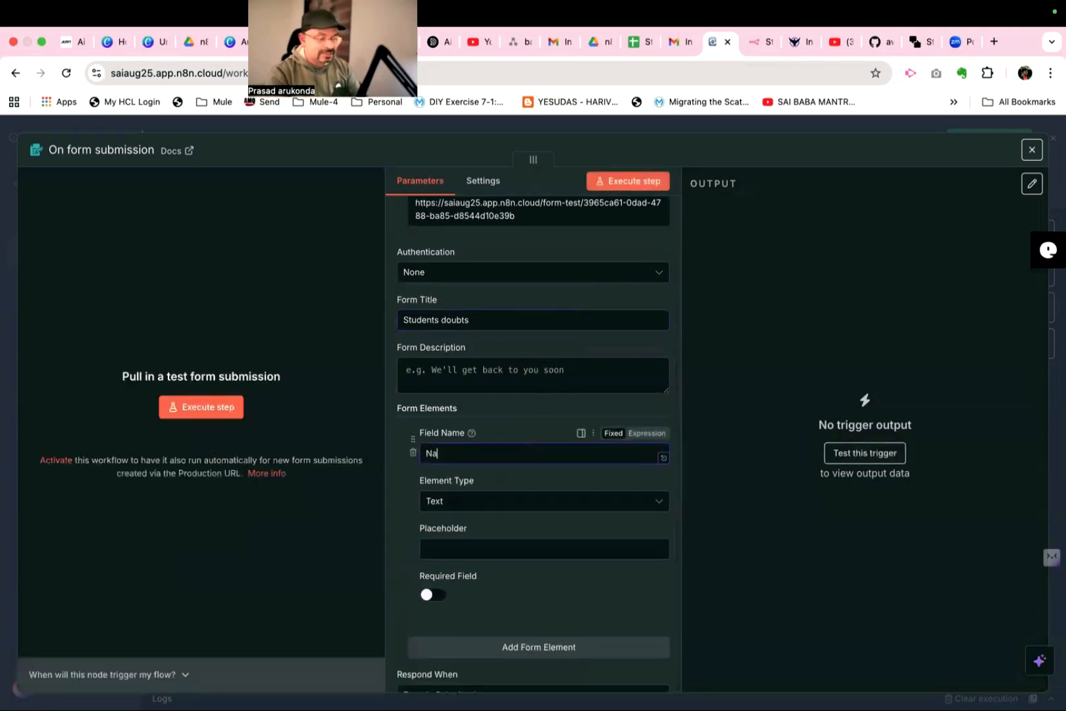
pyautogui.write('me')
# - Add two more text elements to the form, with the field names "RollNumber" and "Class"
pyautogui.scroll(-5, 502, 470)
pyautogui.click(505, 487)
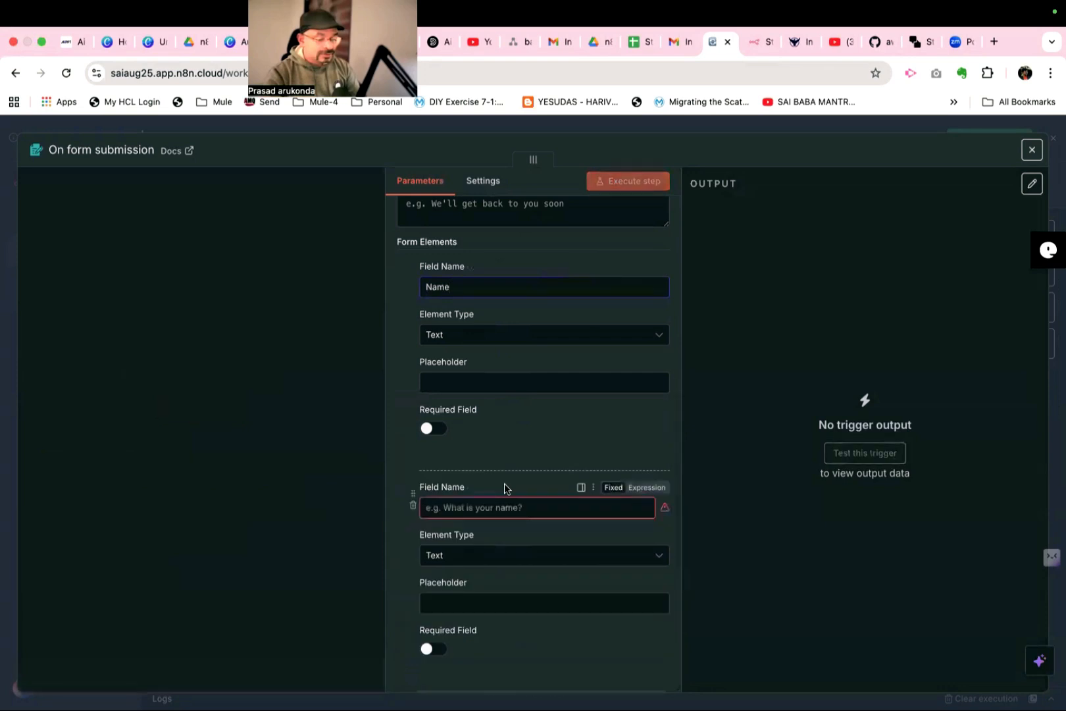
pyautogui.click(479, 511)
pyautogui.write('R')
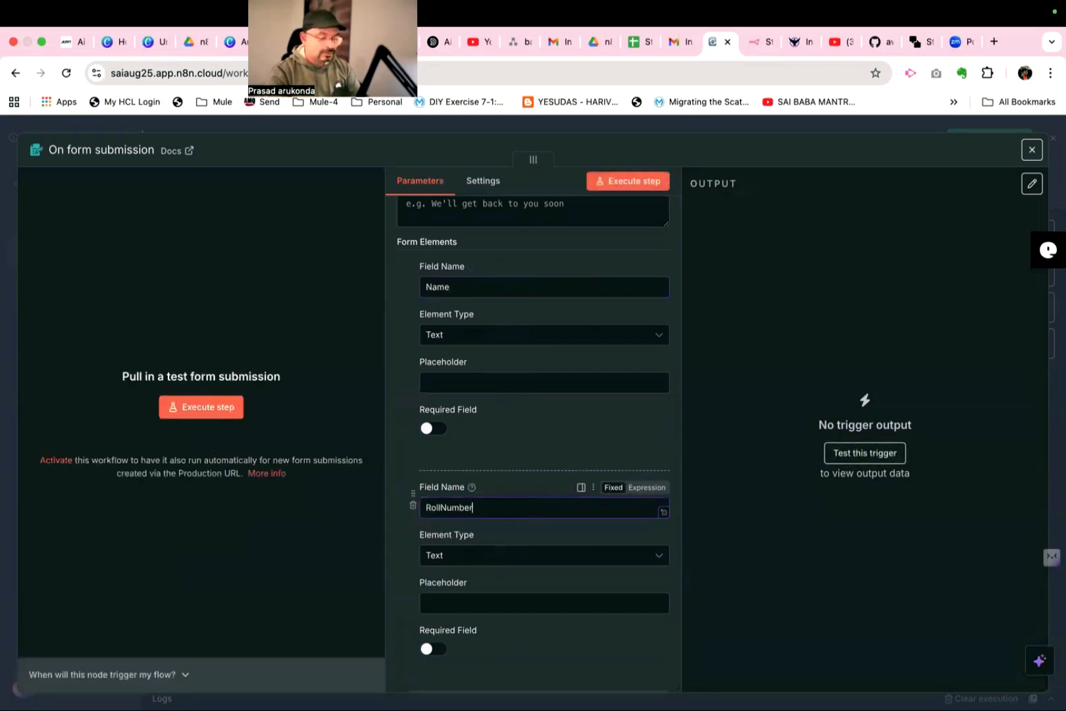
pyautogui.write('ollNumber')
pyautogui.scroll(-4, 531, 507)
pyautogui.click(529, 488)
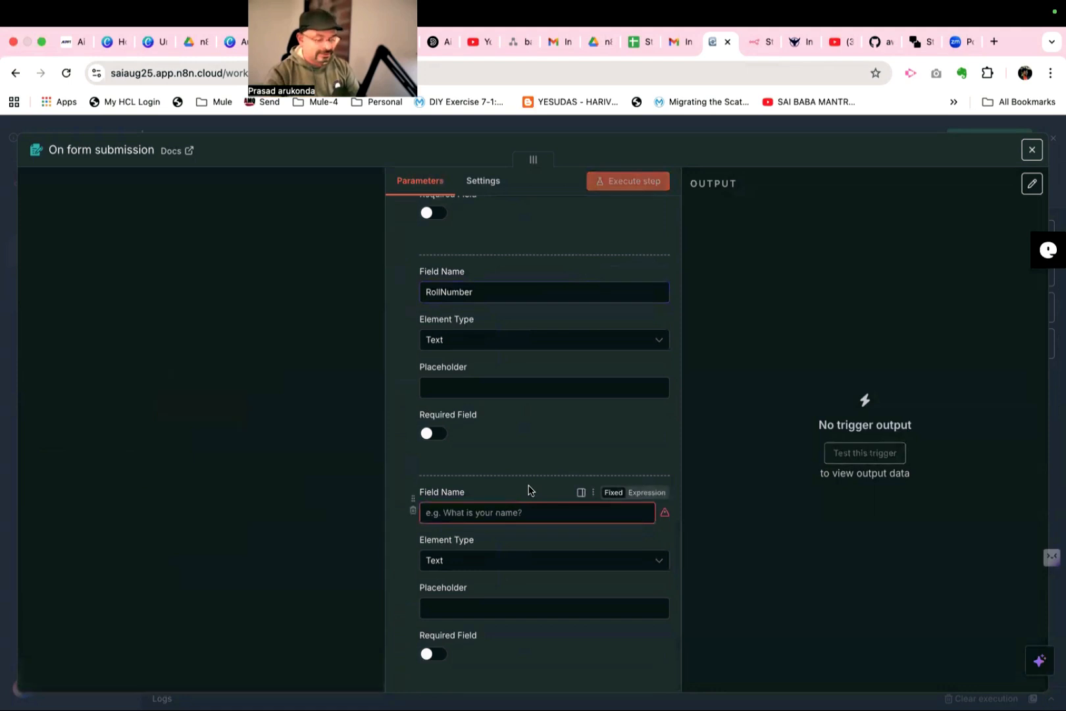
pyautogui.click(507, 512)
pyautogui.write('Class')
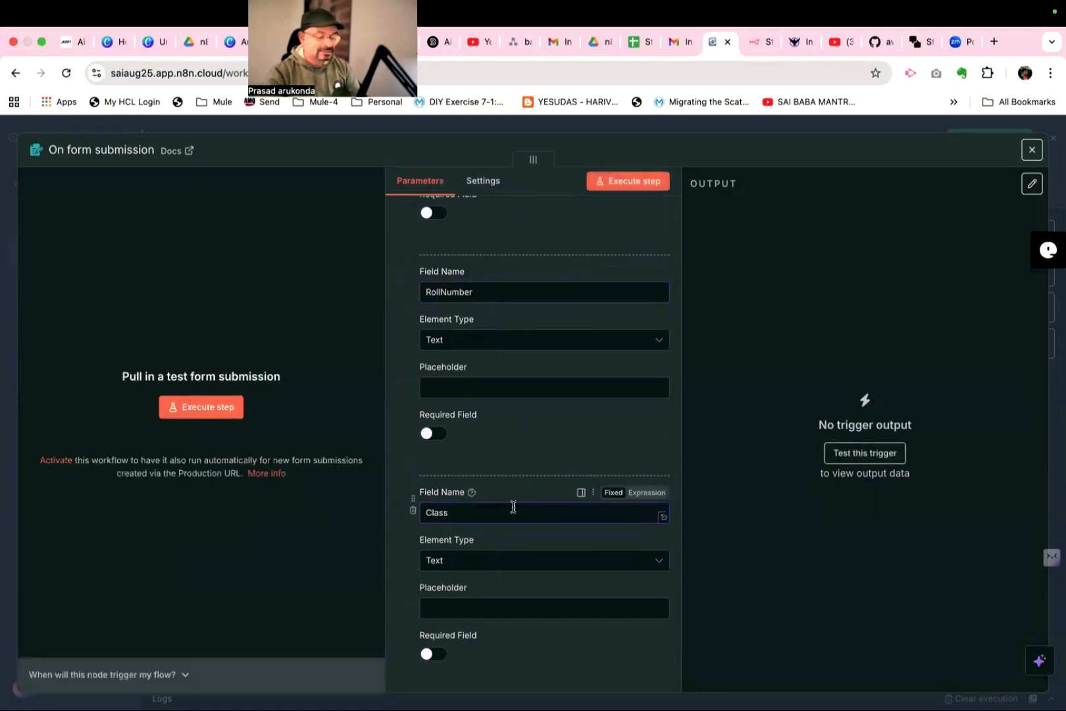
# - Add two further text elements below Class, with the field names "Email" and "Doubt"
pyautogui.scroll(-4, 513, 507)
pyautogui.click(520, 474)
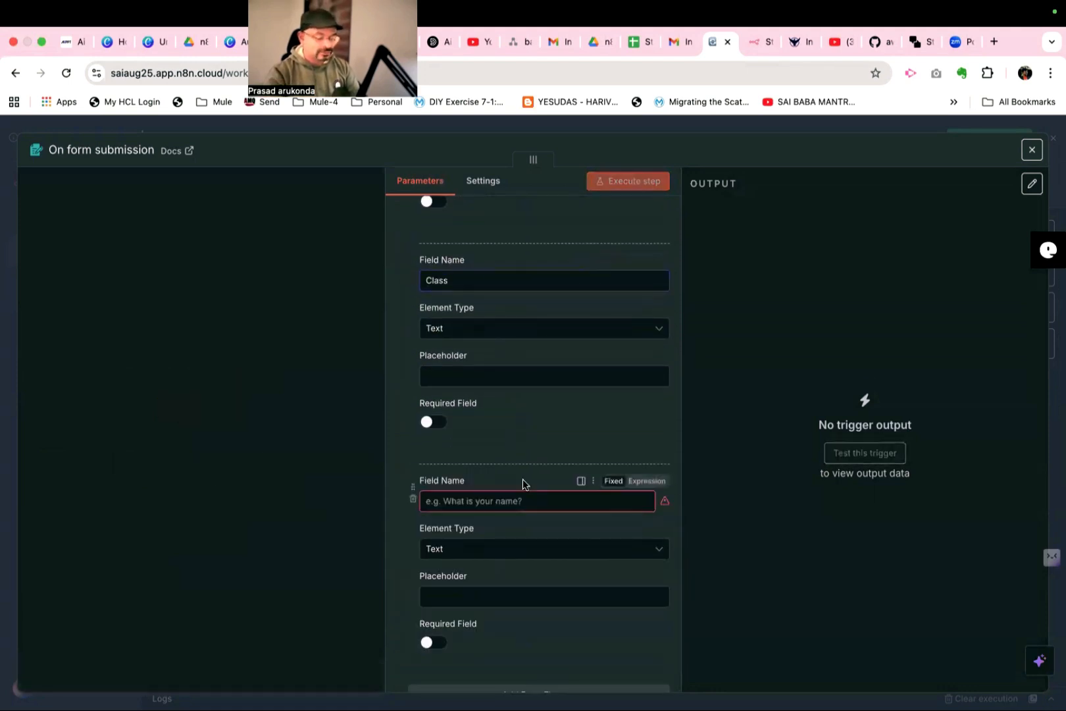
pyautogui.click(495, 507)
pyautogui.write('Email')
pyautogui.scroll(-4, 510, 493)
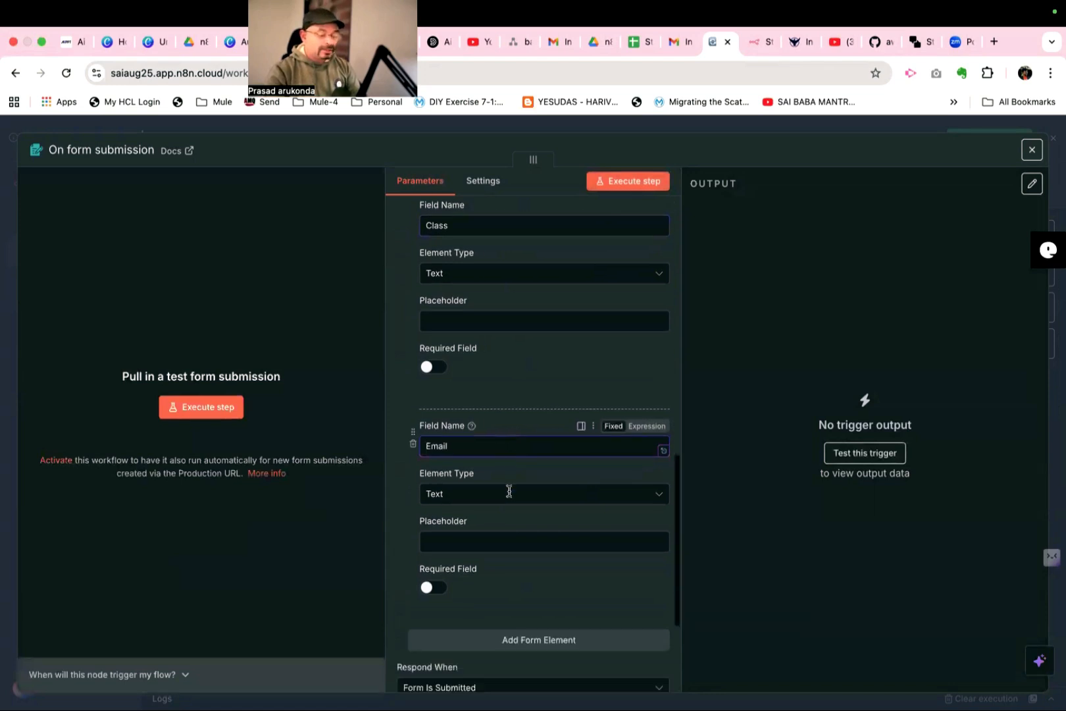
pyautogui.click(517, 459)
pyautogui.click(491, 485)
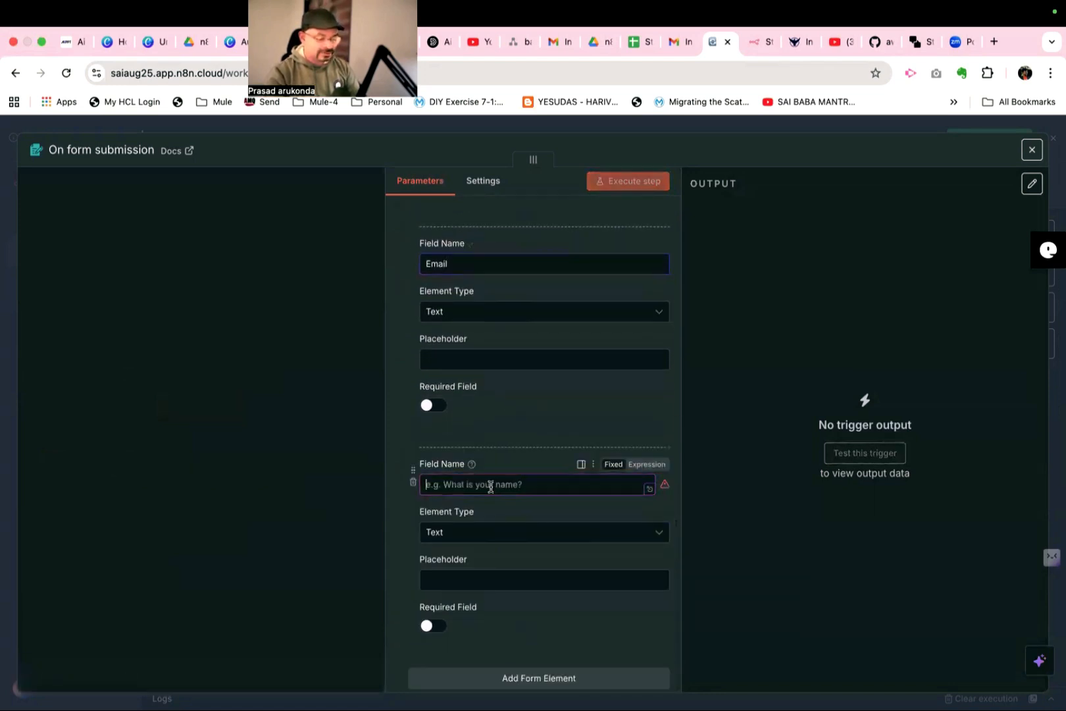
pyautogui.write('Doub')
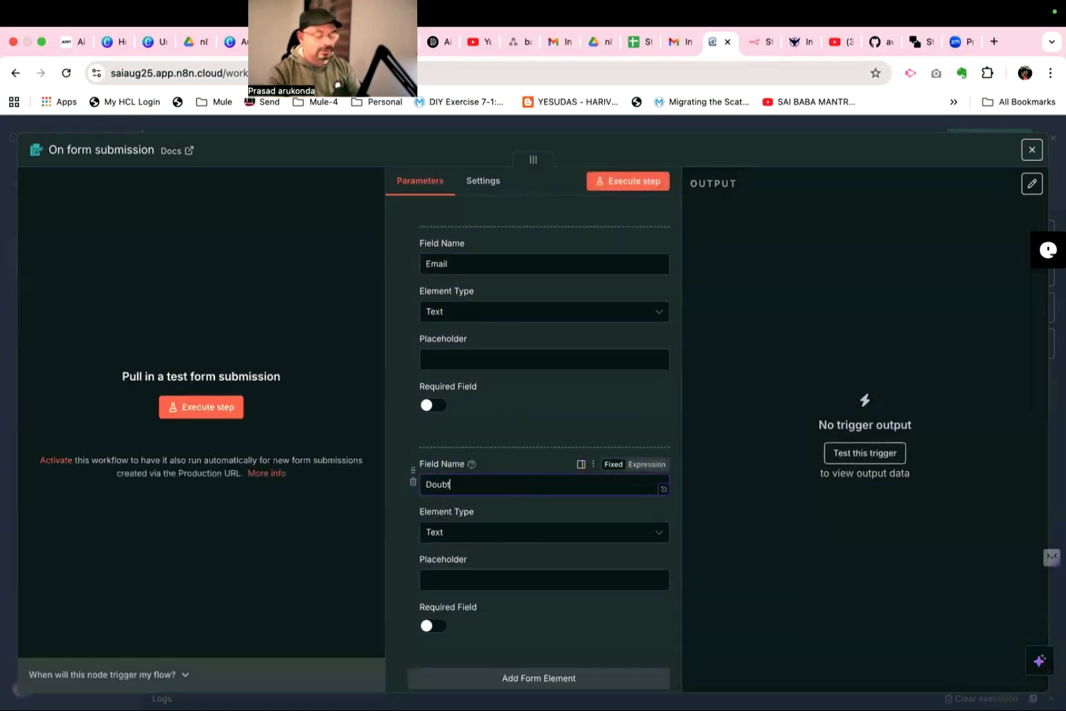
pyautogui.write('t')
# - Execute the form trigger, submit the test form with all fields empty, and return to the node's output
pyautogui.scroll(-3, 546, 526)
pyautogui.scroll(-2, 544, 520)
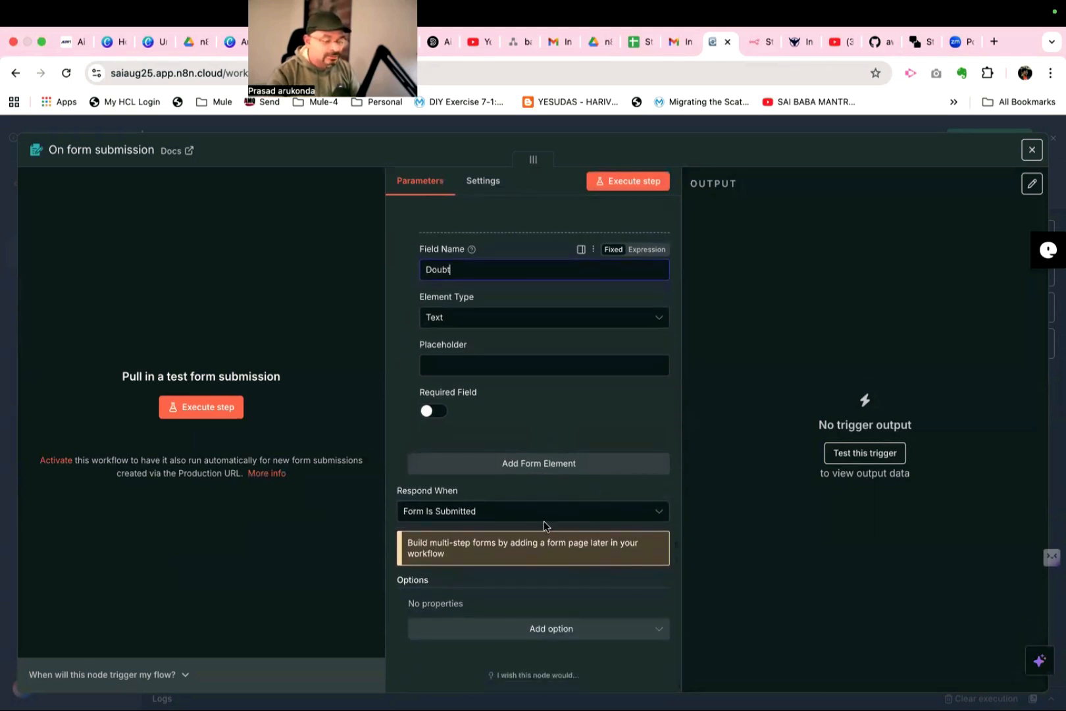
pyautogui.scroll(5, 544, 520)
pyautogui.scroll(15, 544, 520)
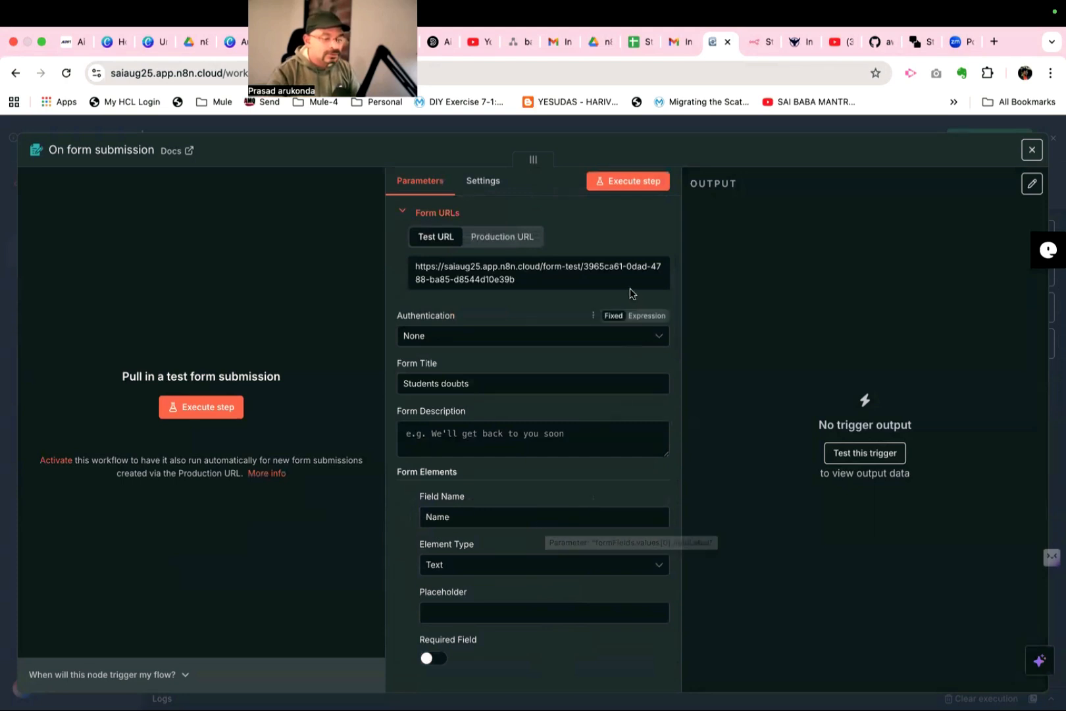
pyautogui.click(639, 187)
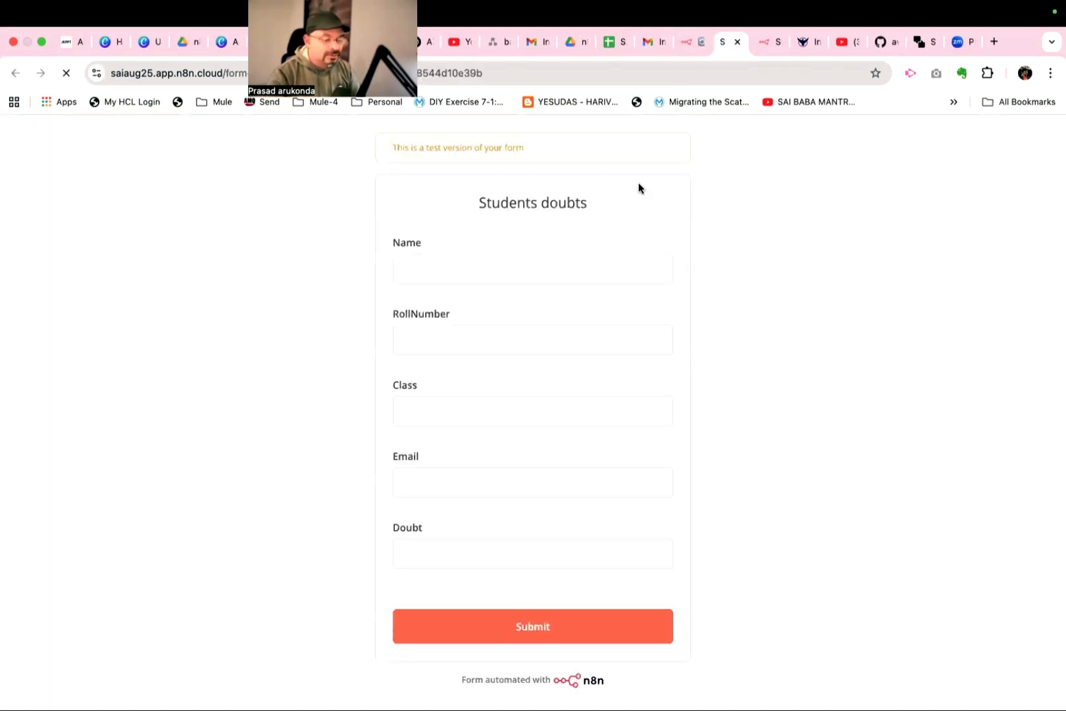
pyautogui.click(538, 629)
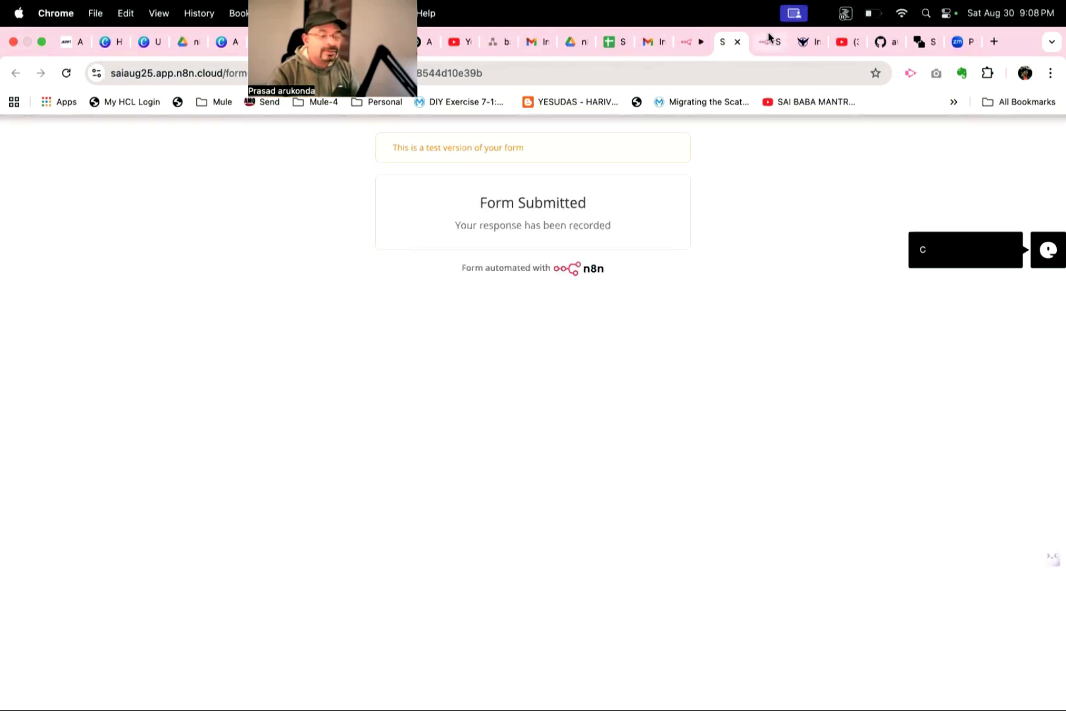
pyautogui.click(685, 43)
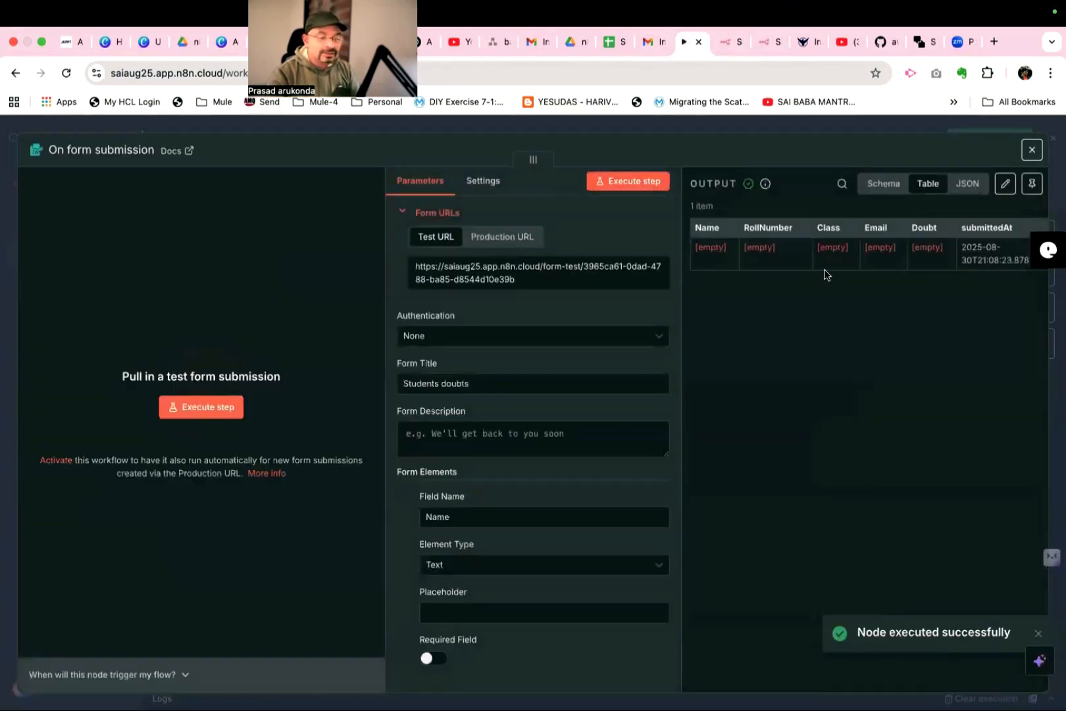
# - Close the form trigger's settings, save the workflow, and move the trigger node toward the canvas's left side
pyautogui.click(1033, 147)
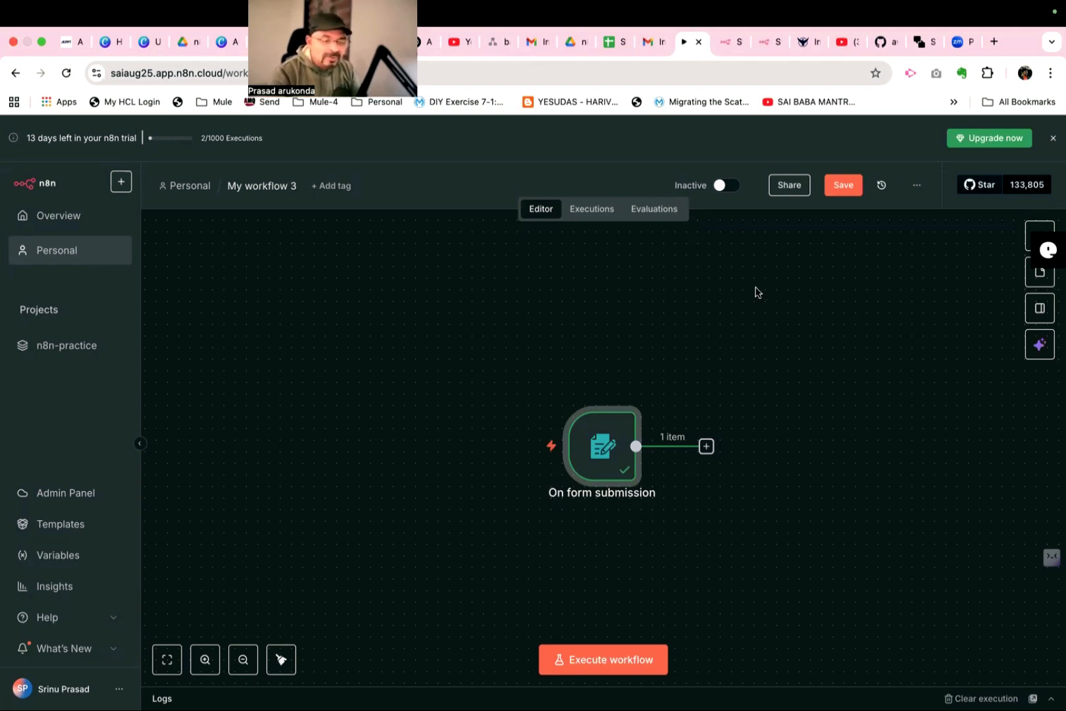
pyautogui.click(843, 190)
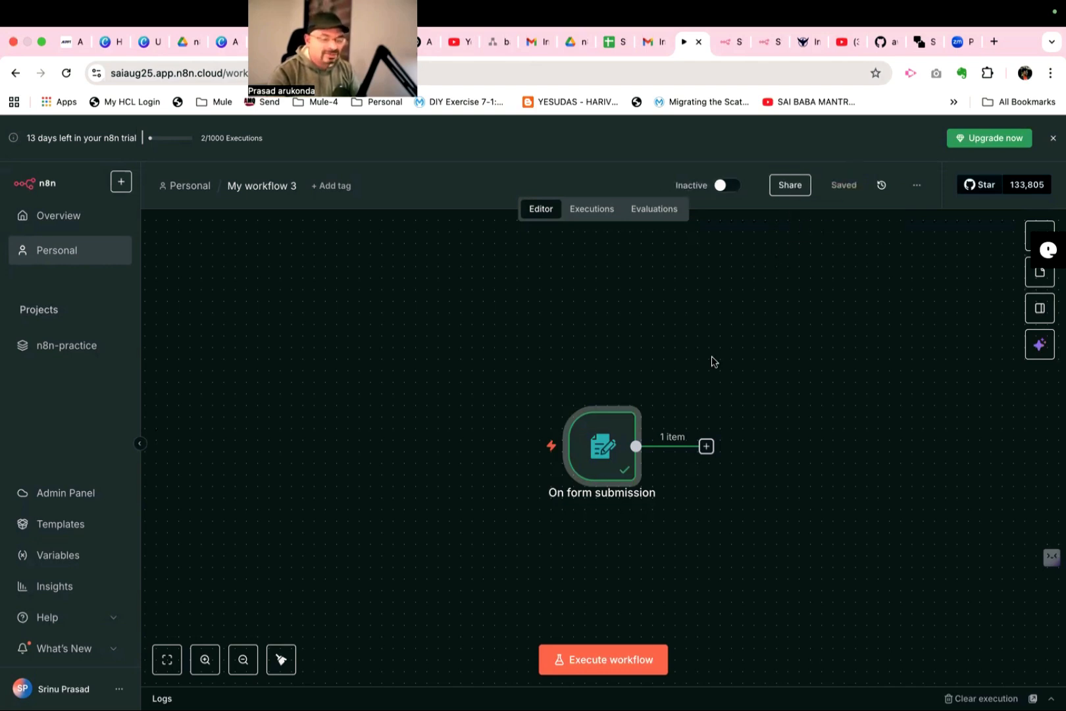
pyautogui.moveTo(564, 460); pyautogui.dragTo(316, 424)
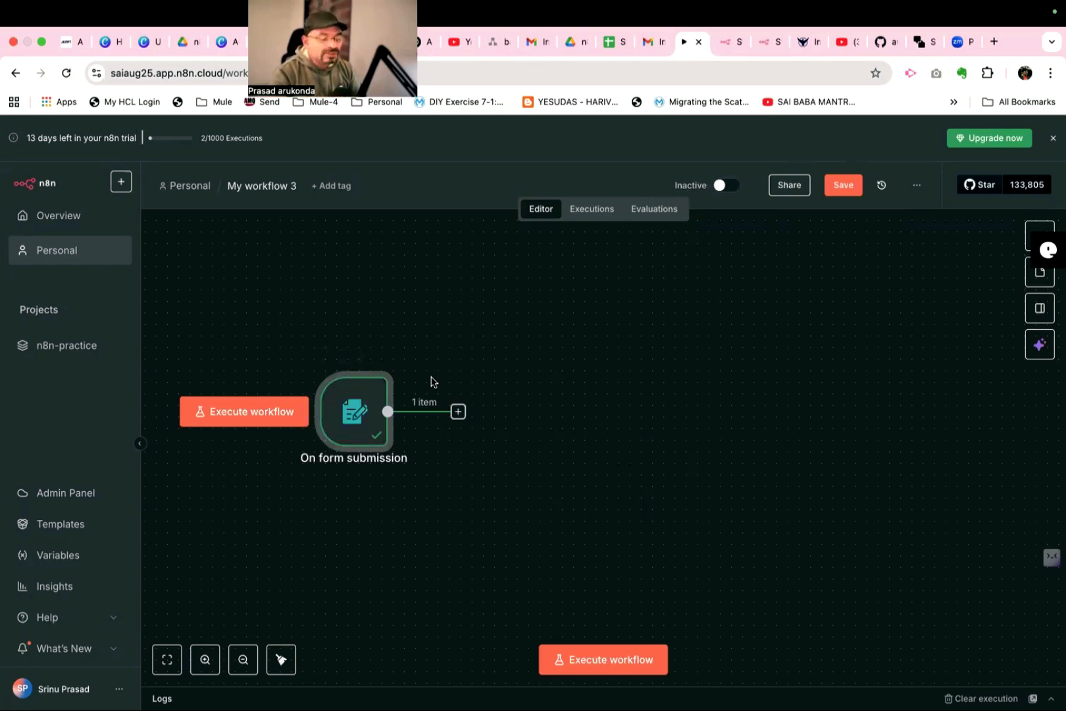
# - Add a Google Sheets node after the form trigger with the "Append row in sheet" action
pyautogui.click(458, 413)
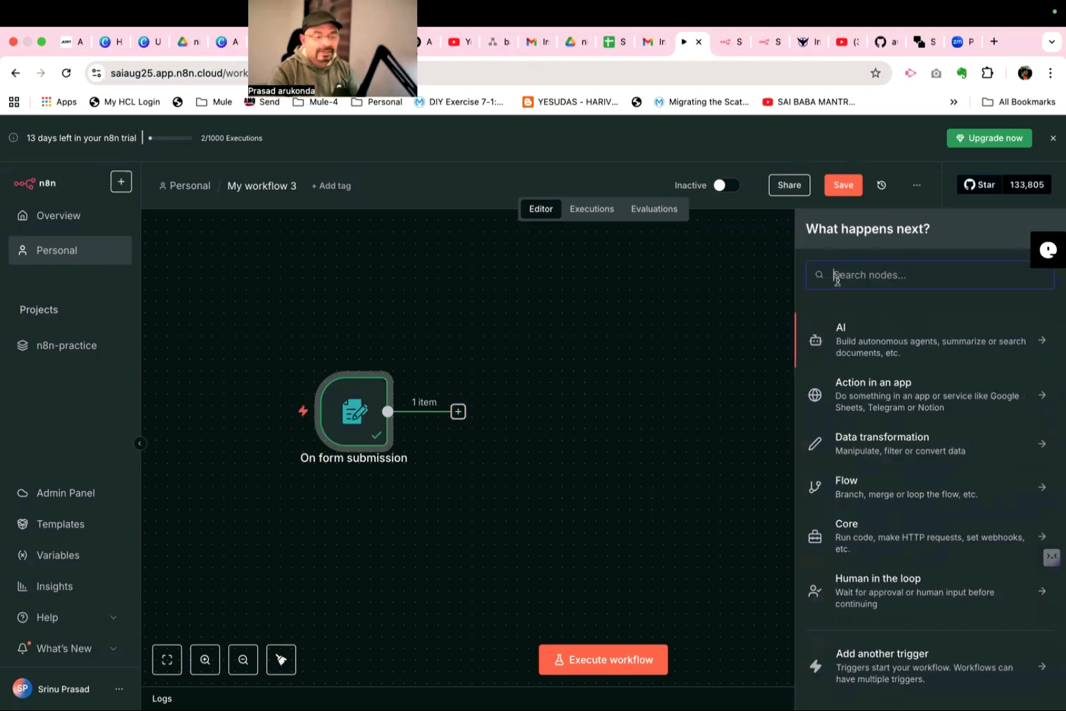
pyautogui.write('goo')
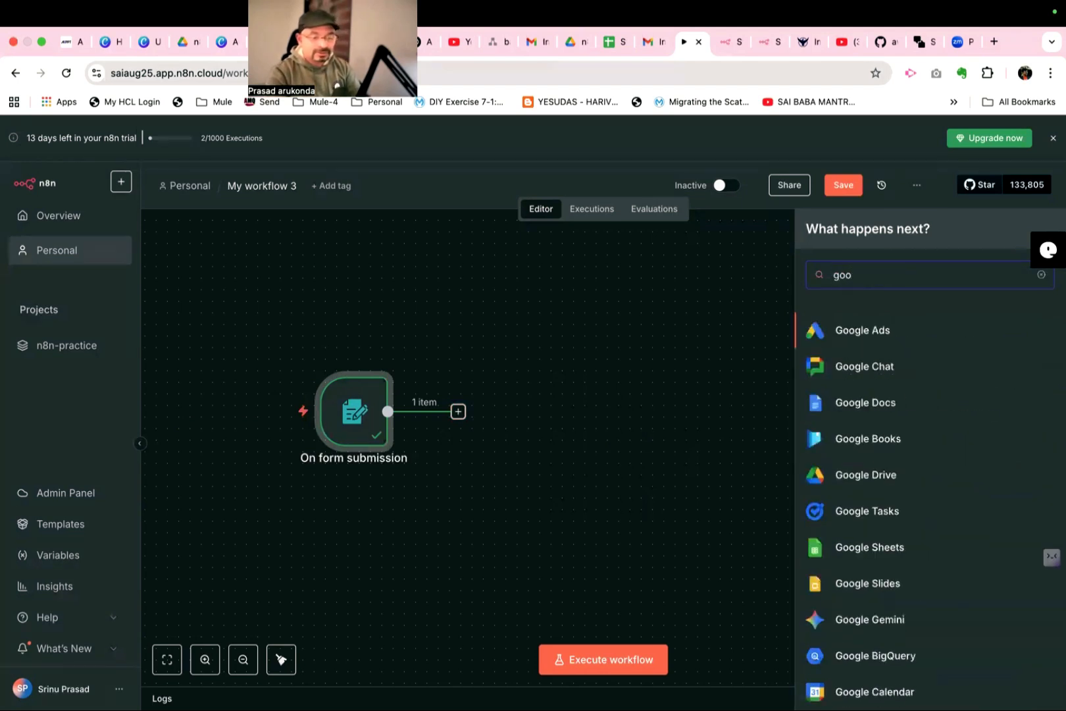
pyautogui.click(885, 548)
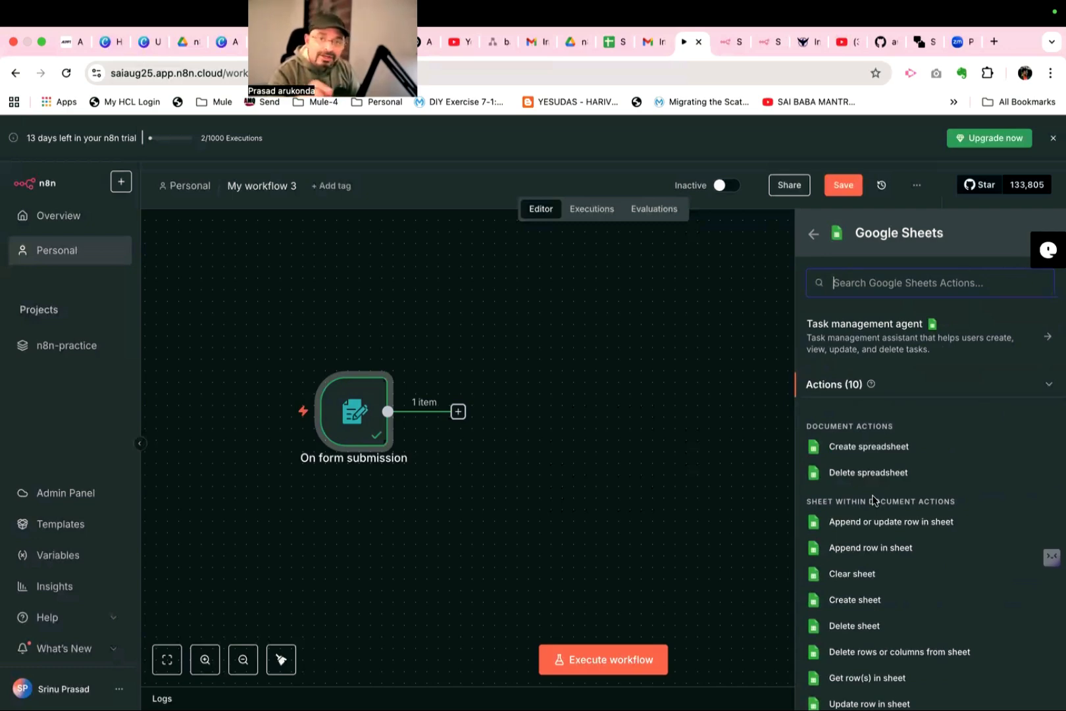
pyautogui.click(871, 549)
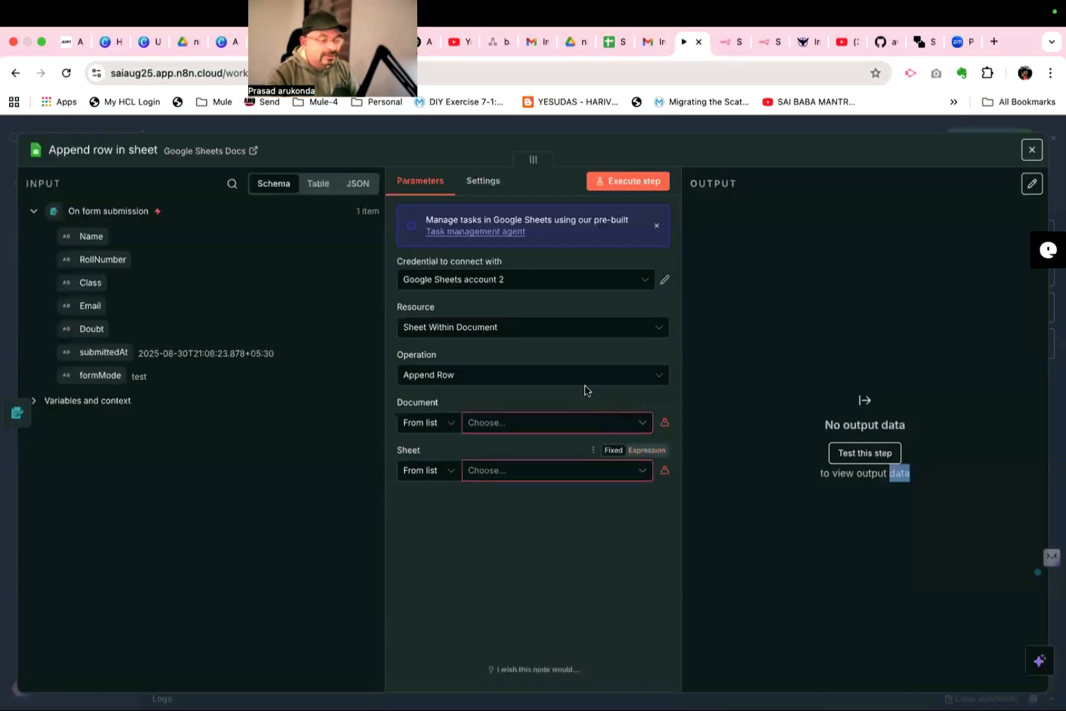
# - Check the connection of the "Google Sheets account 2" credential and close its details
pyautogui.click(665, 286)
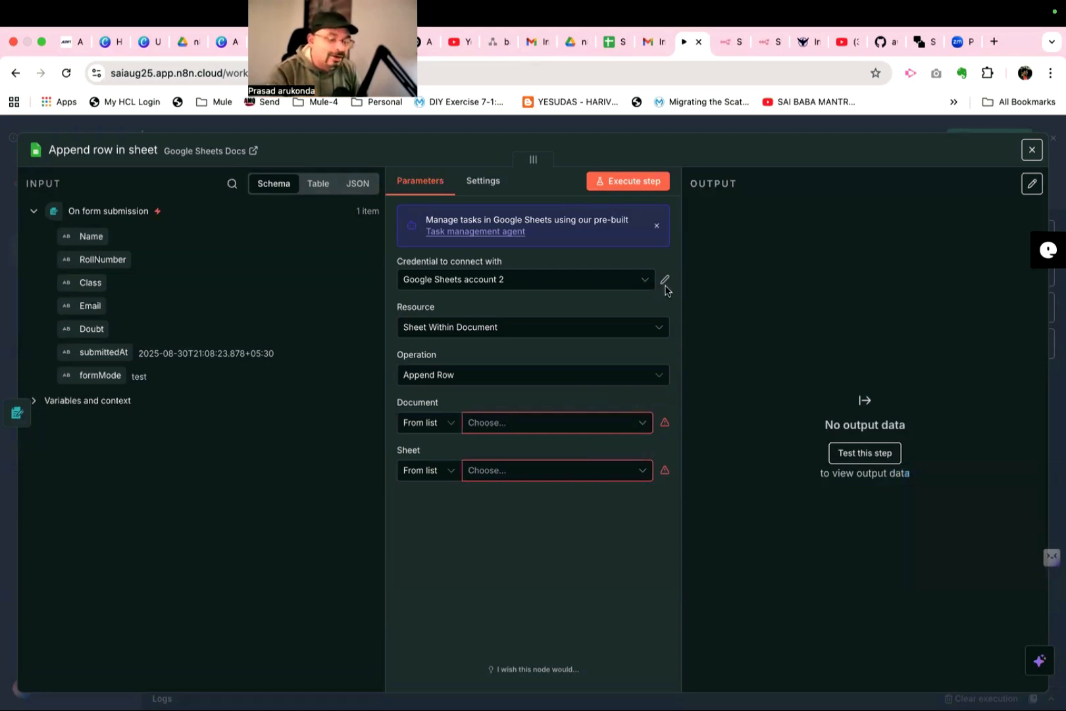
pyautogui.click(664, 284)
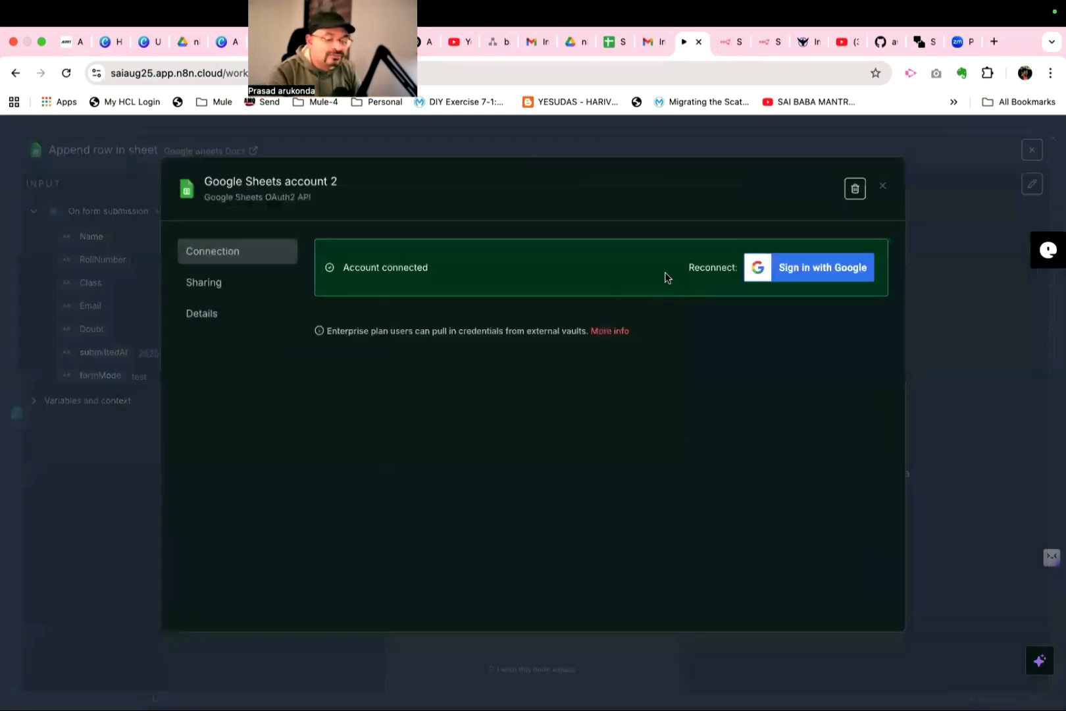
pyautogui.click(882, 185)
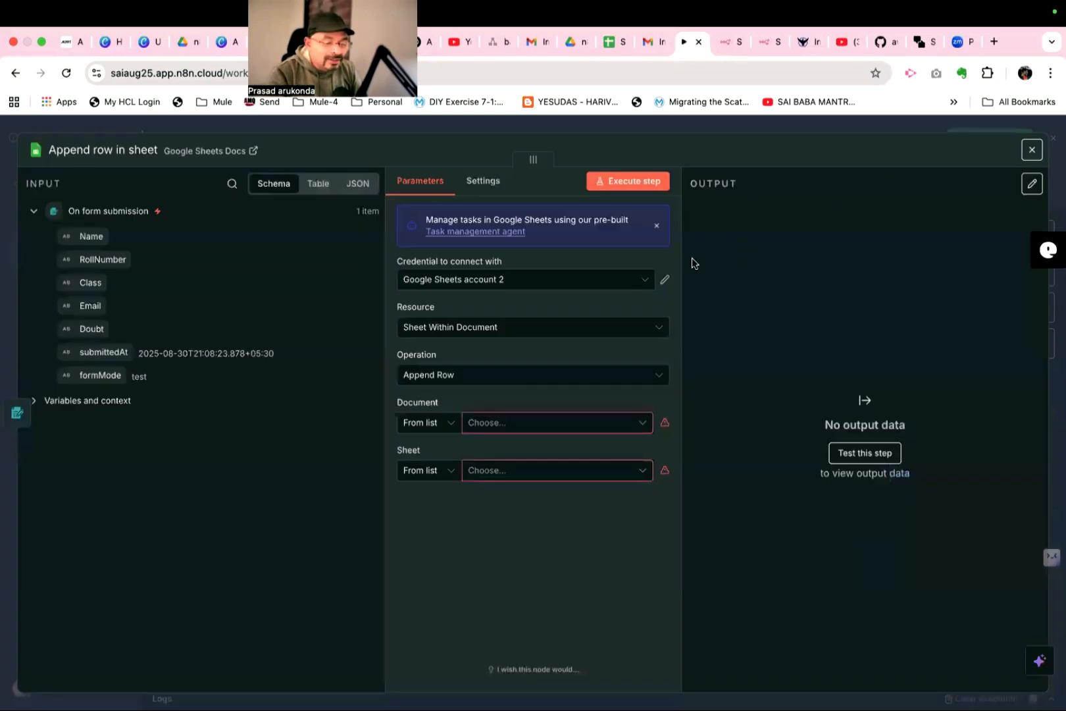
# - Review the Google Sheets credential's connection and choose StudentsDoubts as the document for the append operation
pyautogui.click(665, 282)
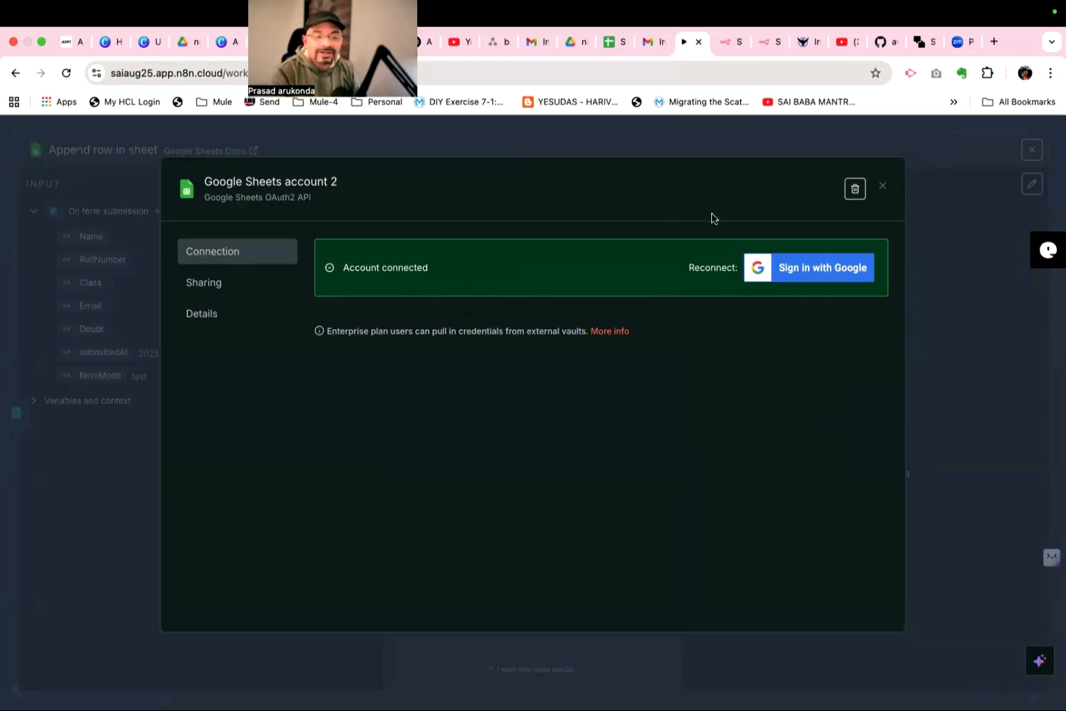
pyautogui.click(883, 187)
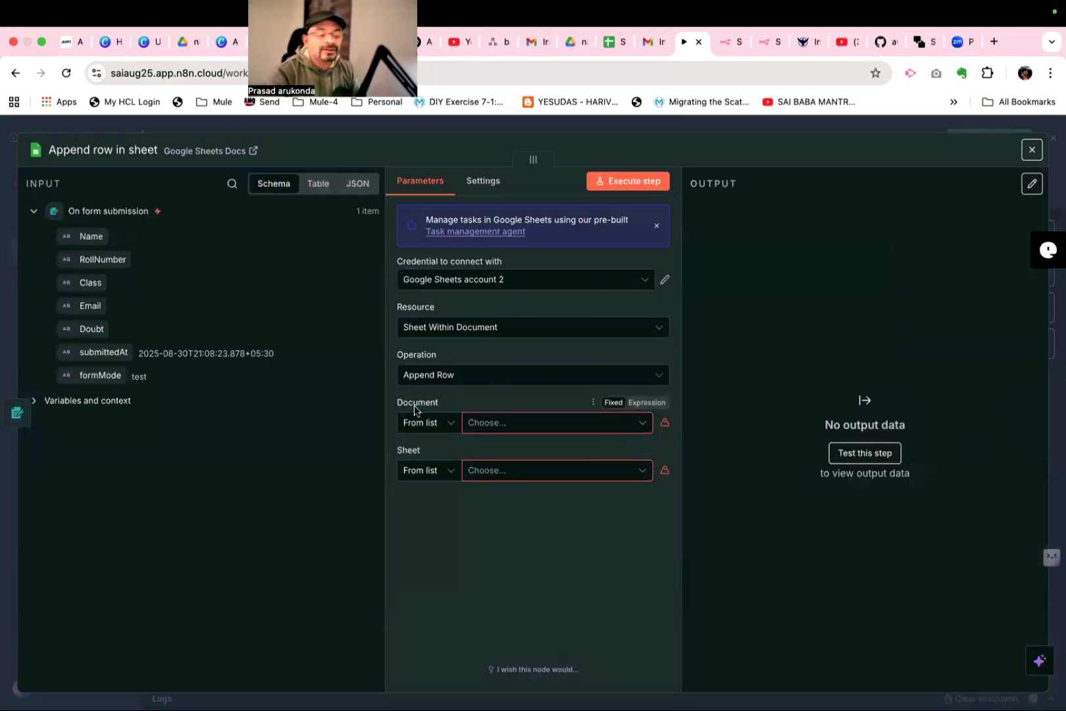
pyautogui.click(644, 424)
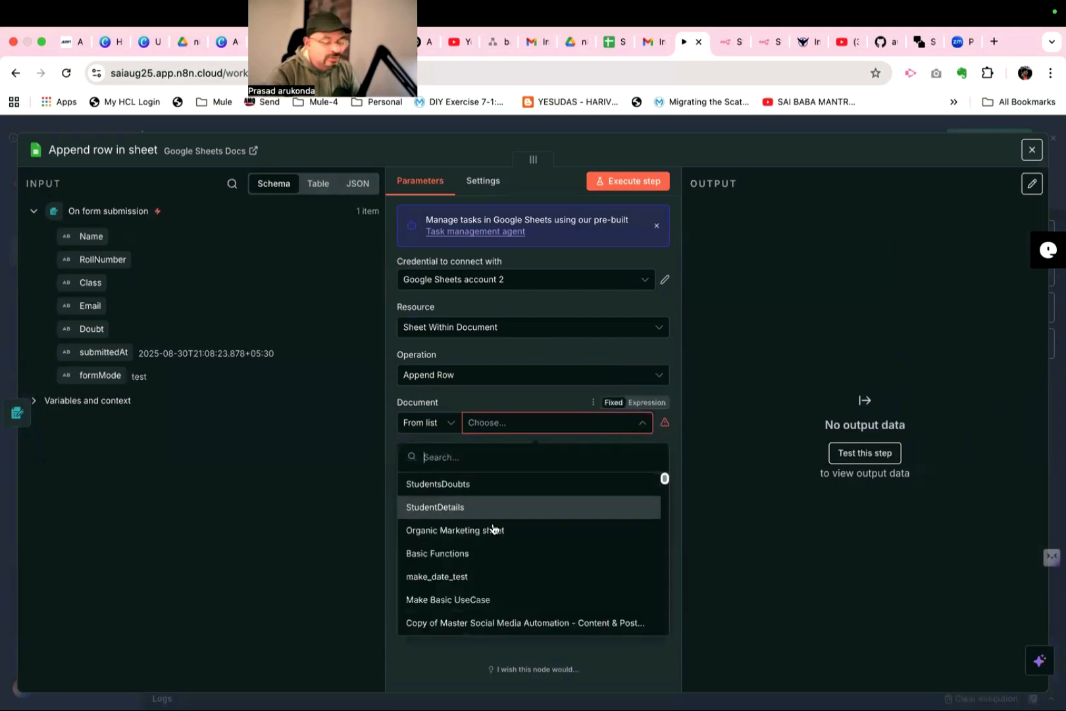
pyautogui.click(445, 485)
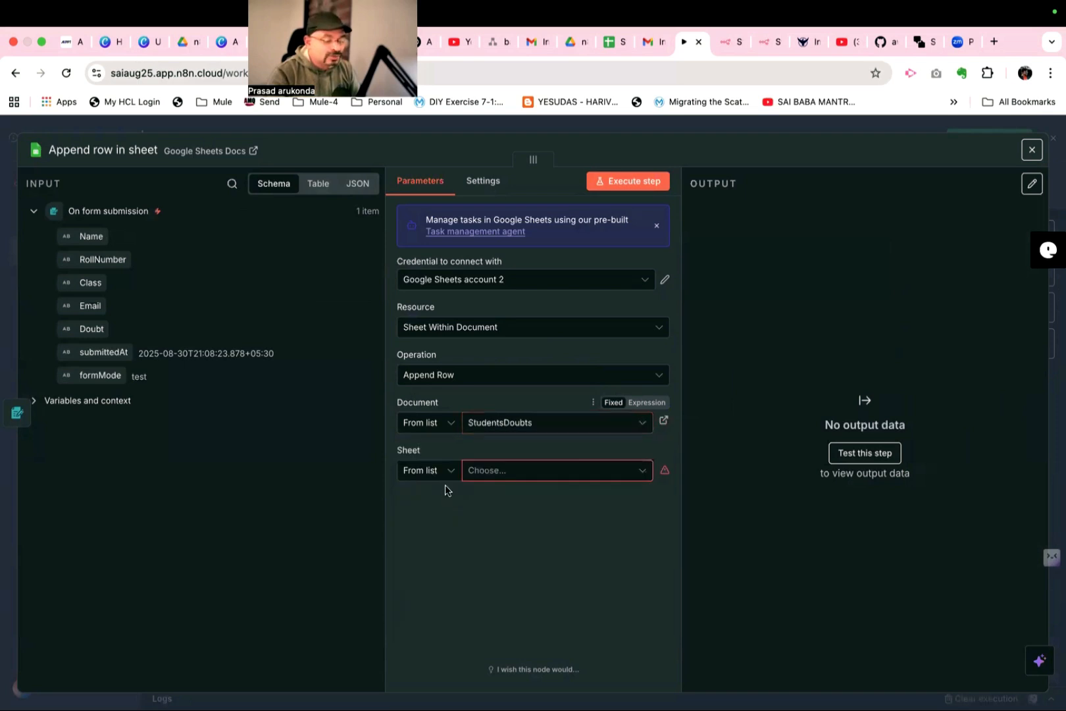
# - Look up the tab name in the StudentsDoubts spreadsheet and choose doubts as the node's target sheet
pyautogui.click(612, 41)
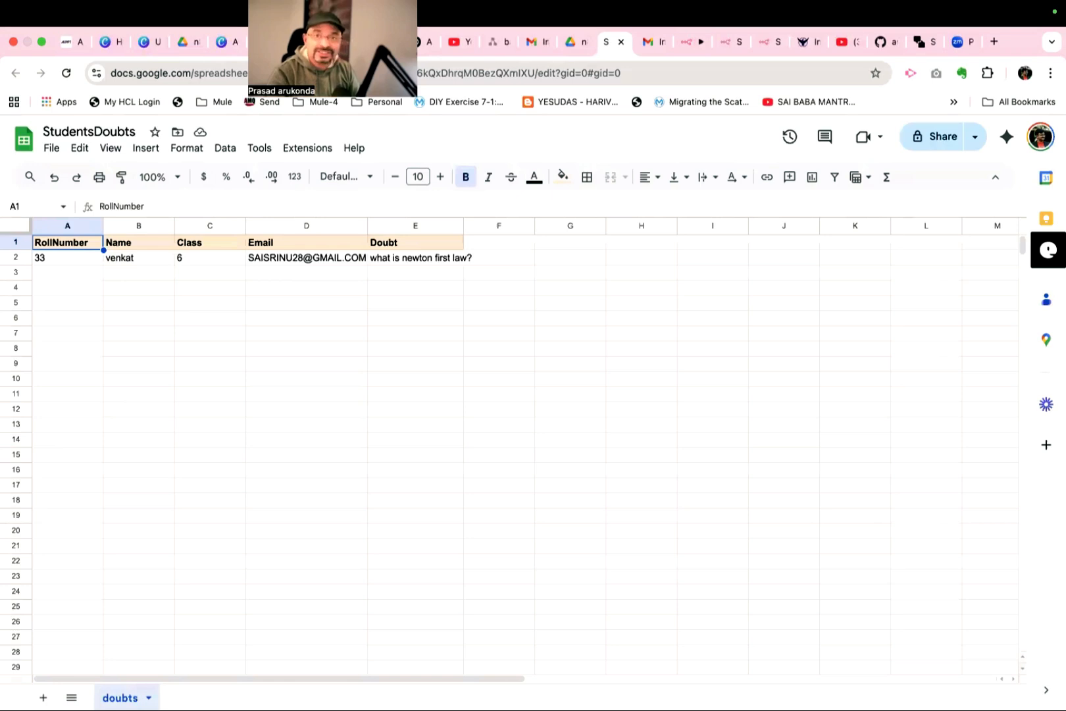
pyautogui.click(689, 42)
pyautogui.click(588, 468)
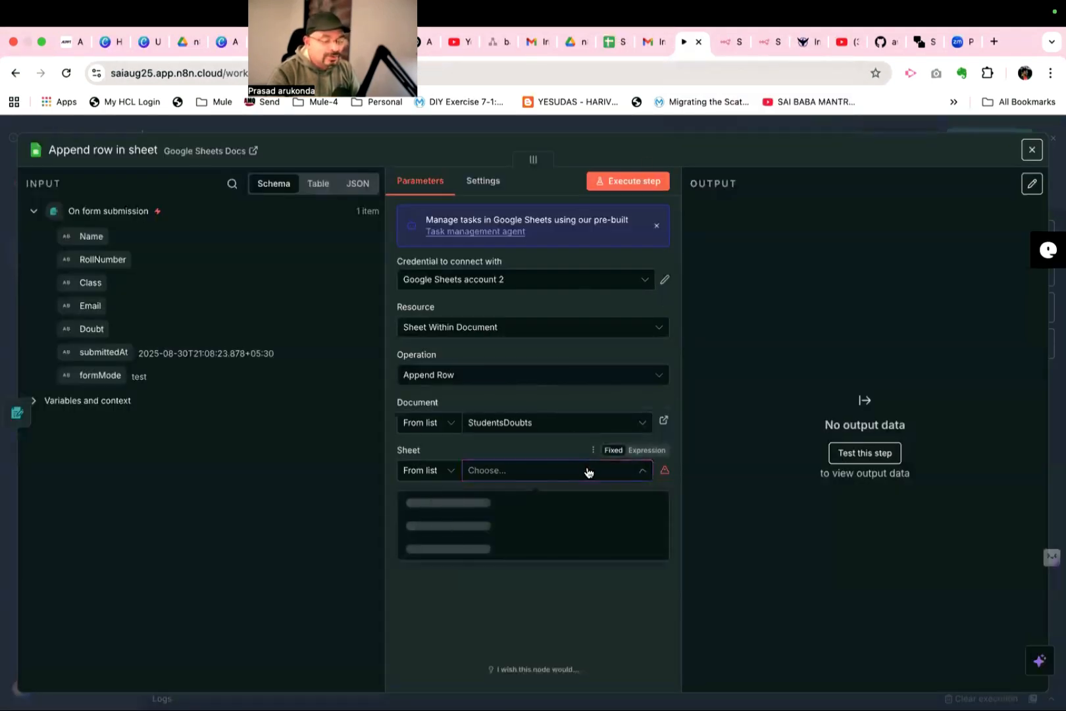
pyautogui.click(433, 507)
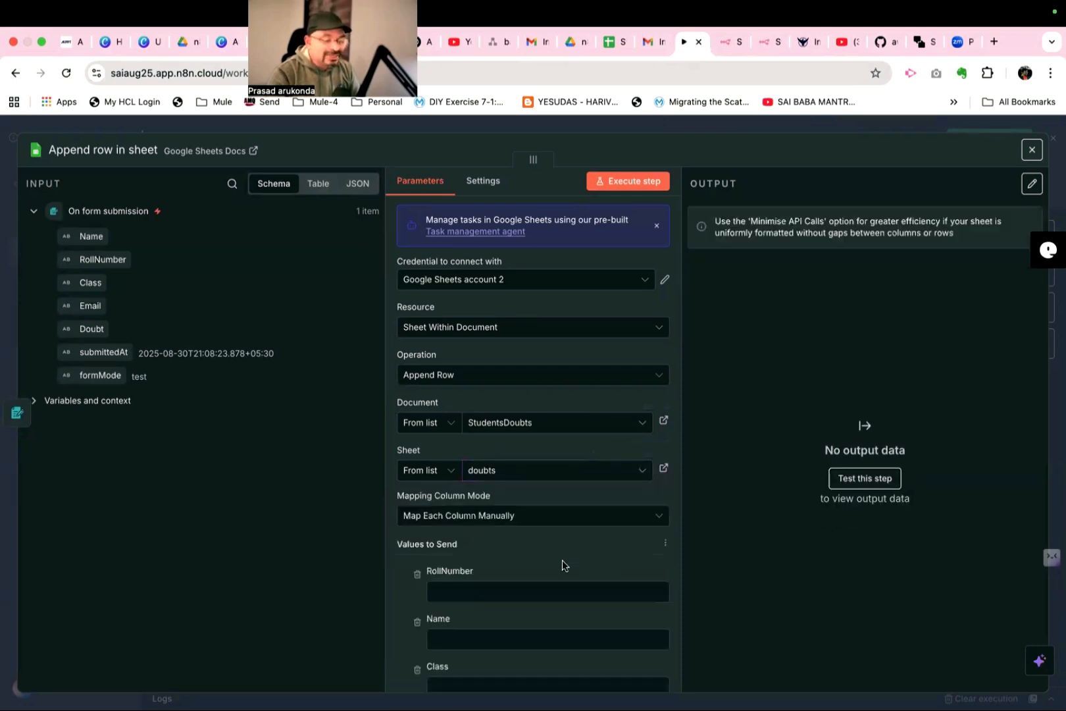
# - Check the spreadsheet's headers and map the RollNumber, Name, Class, Email and Doubt columns to the matching form submission fields
pyautogui.scroll(-1, 562, 565)
pyautogui.click(616, 41)
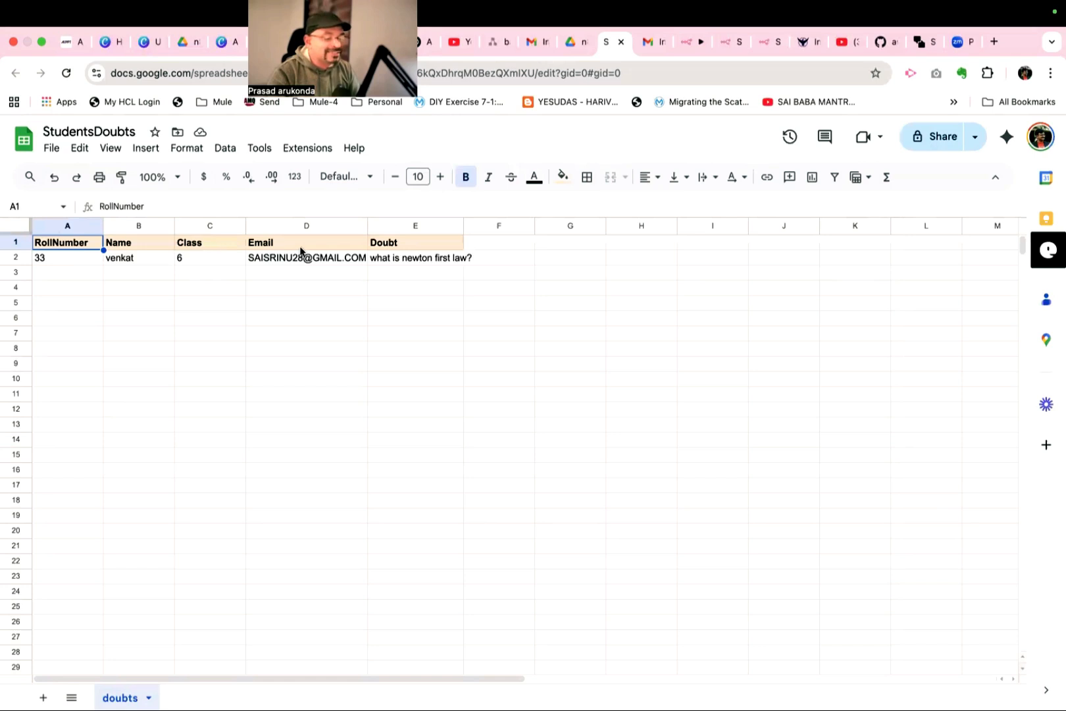
pyautogui.click(688, 42)
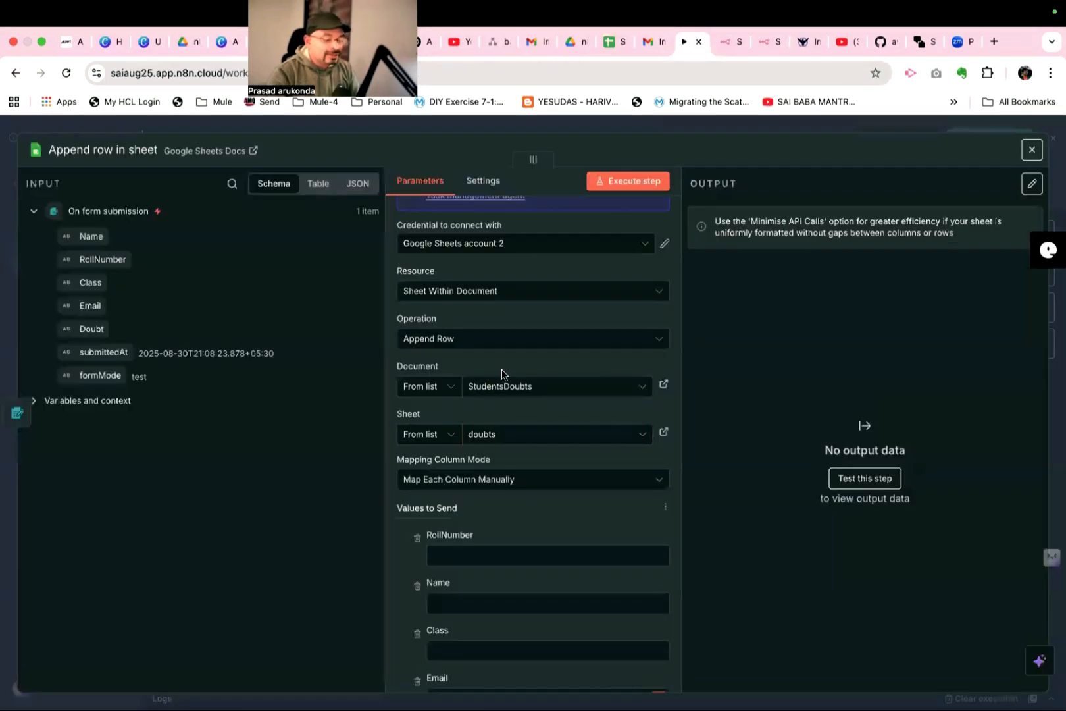
pyautogui.scroll(-3, 457, 490)
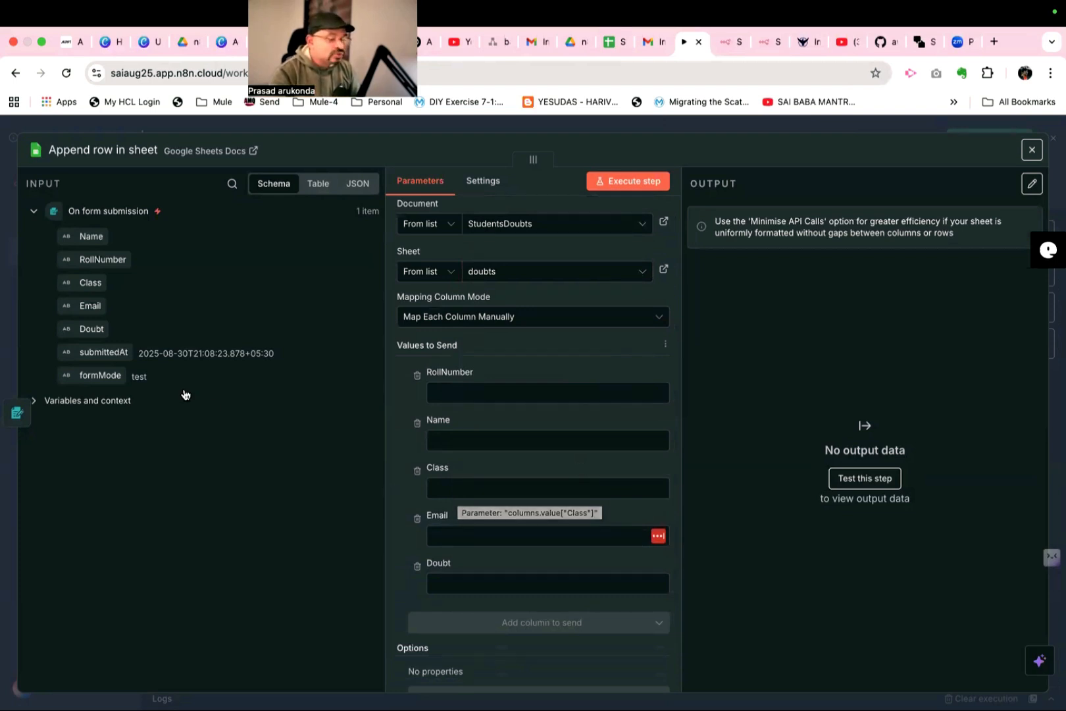
pyautogui.moveTo(95, 237); pyautogui.dragTo(458, 445)
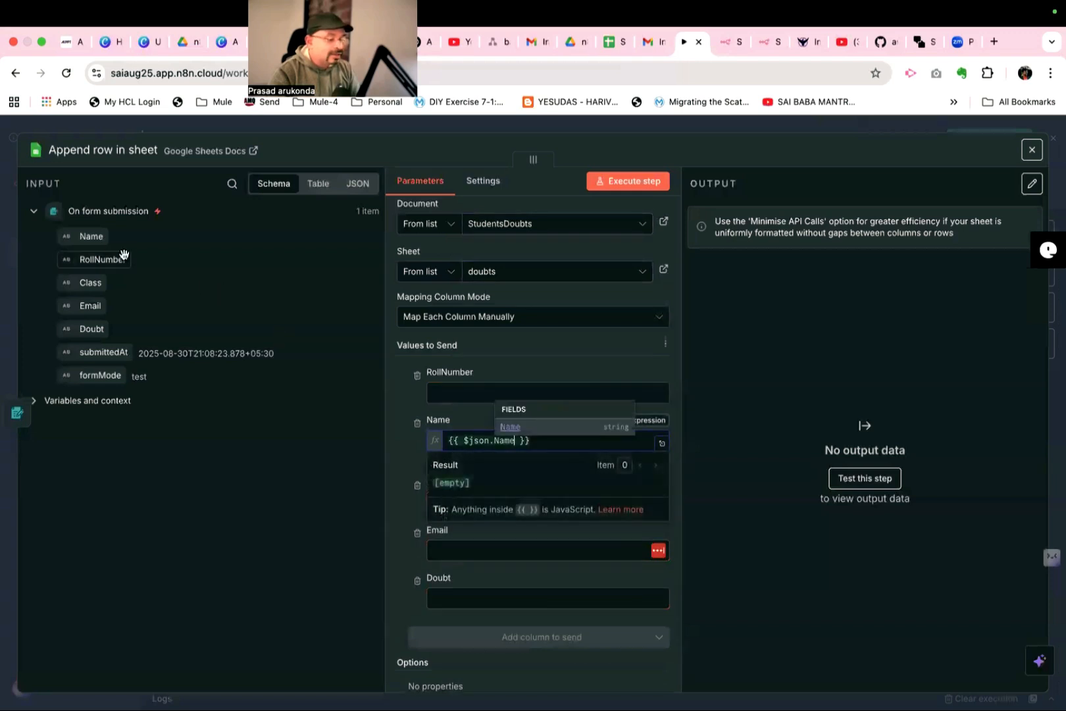
pyautogui.moveTo(106, 259); pyautogui.dragTo(442, 391)
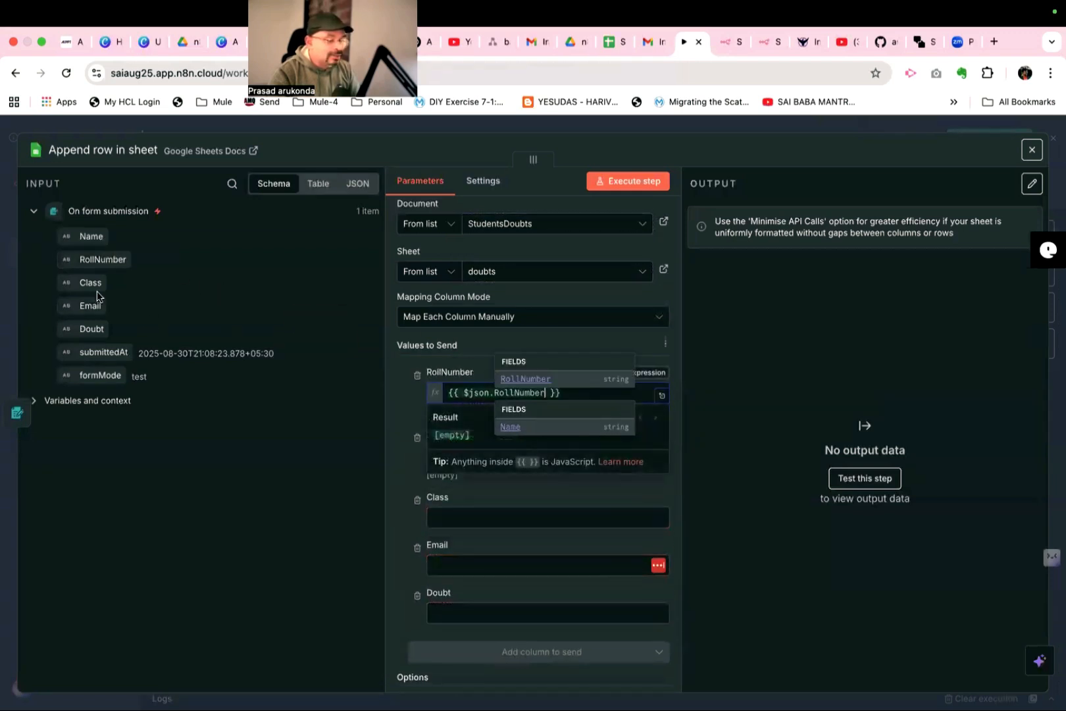
pyautogui.moveTo(89, 282); pyautogui.dragTo(442, 519)
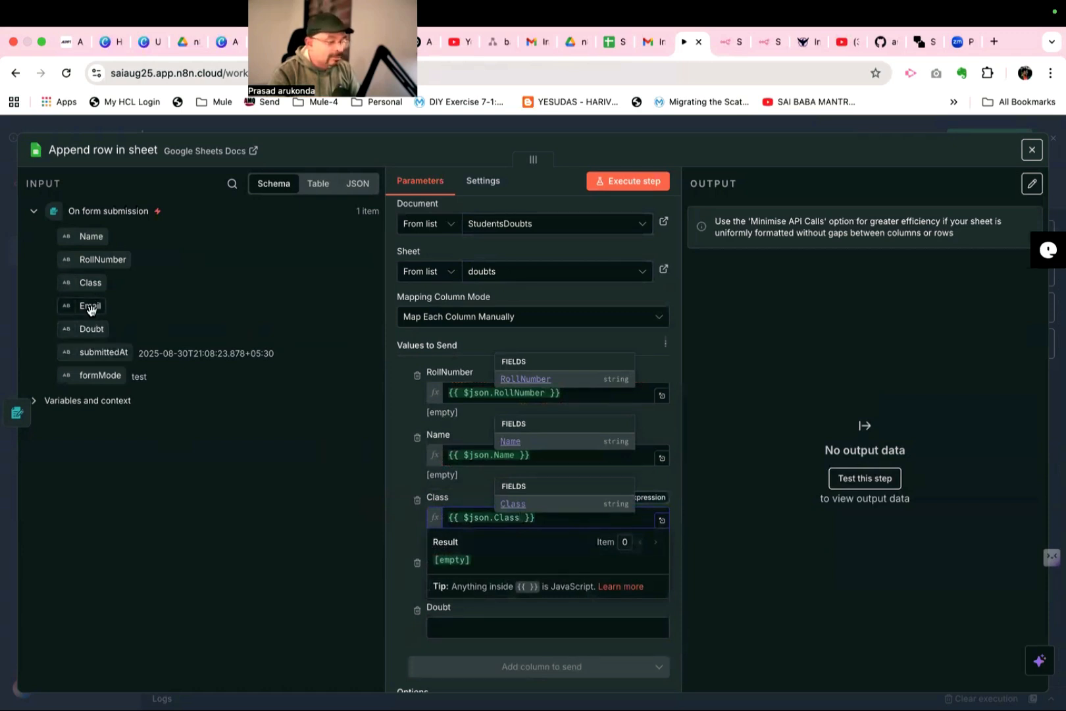
pyautogui.moveTo(91, 308); pyautogui.dragTo(454, 579)
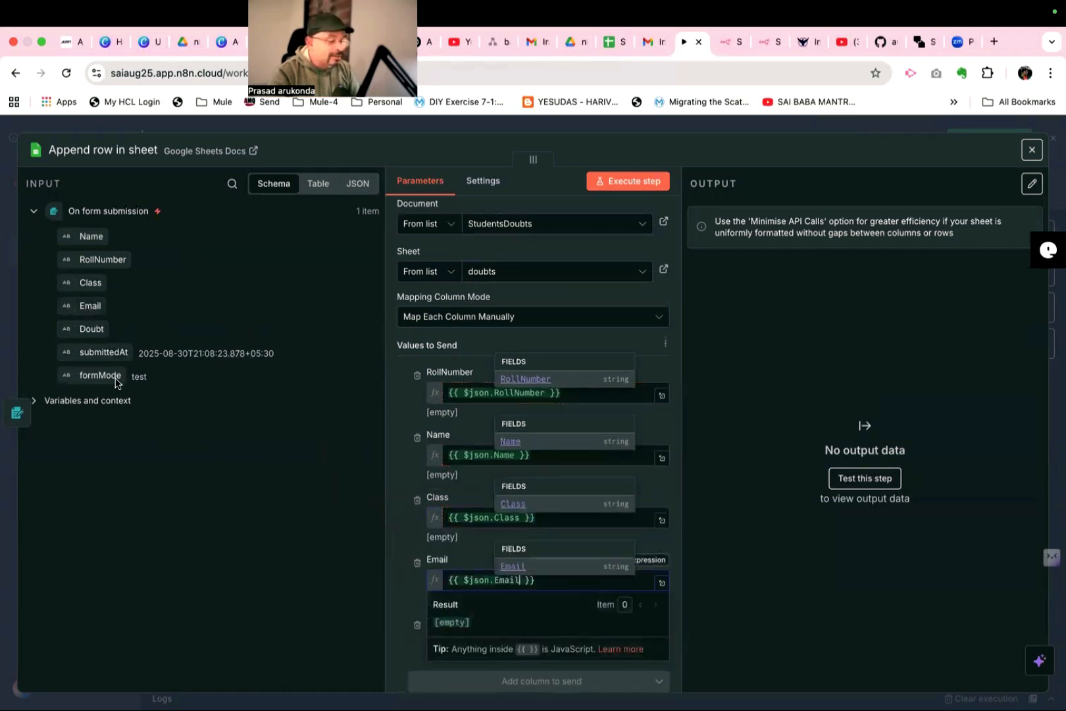
pyautogui.moveTo(92, 328); pyautogui.dragTo(446, 649)
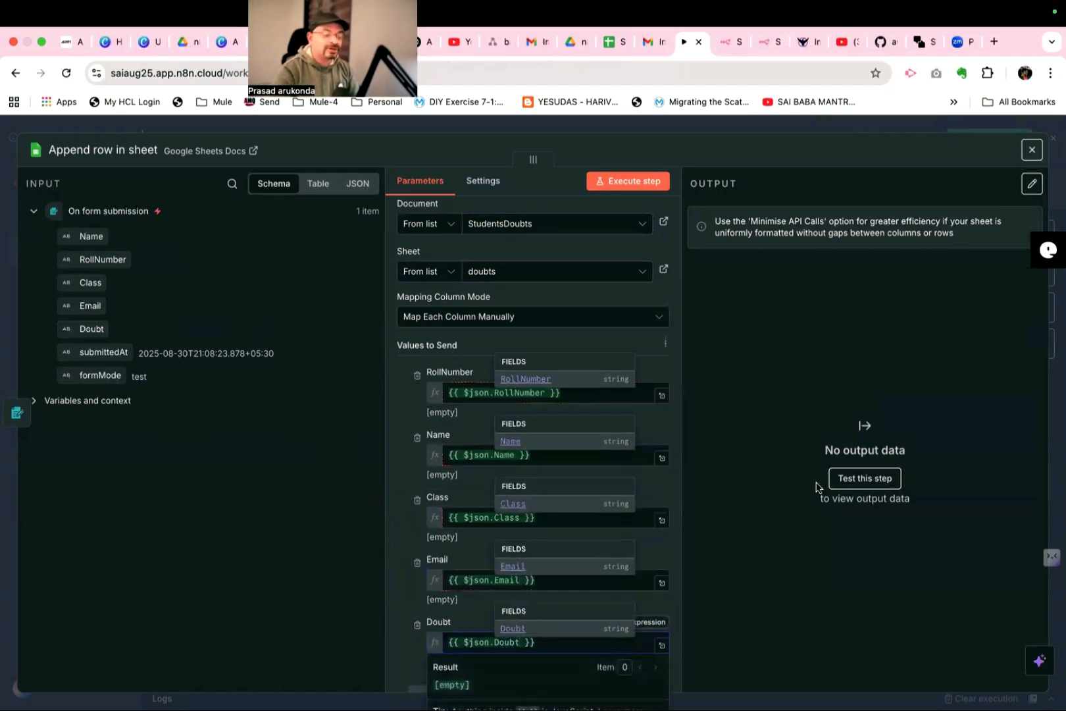
pyautogui.click(740, 469)
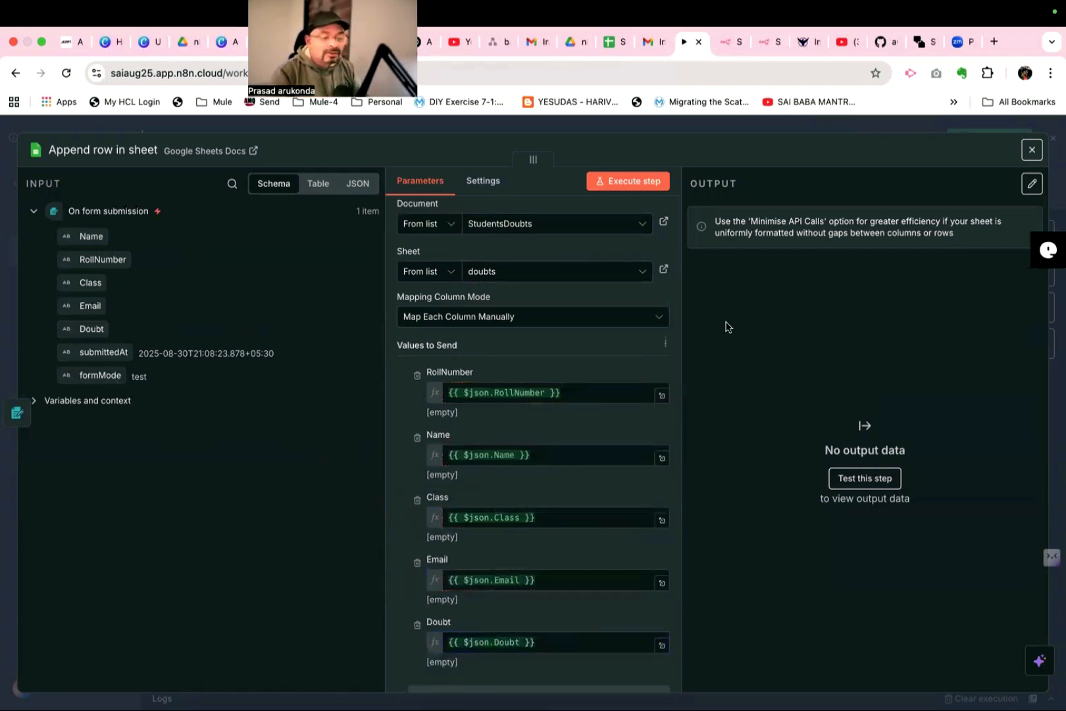
# - Save the workflow with the configured Google Sheets node and execute it to open the test form
pyautogui.click(1031, 150)
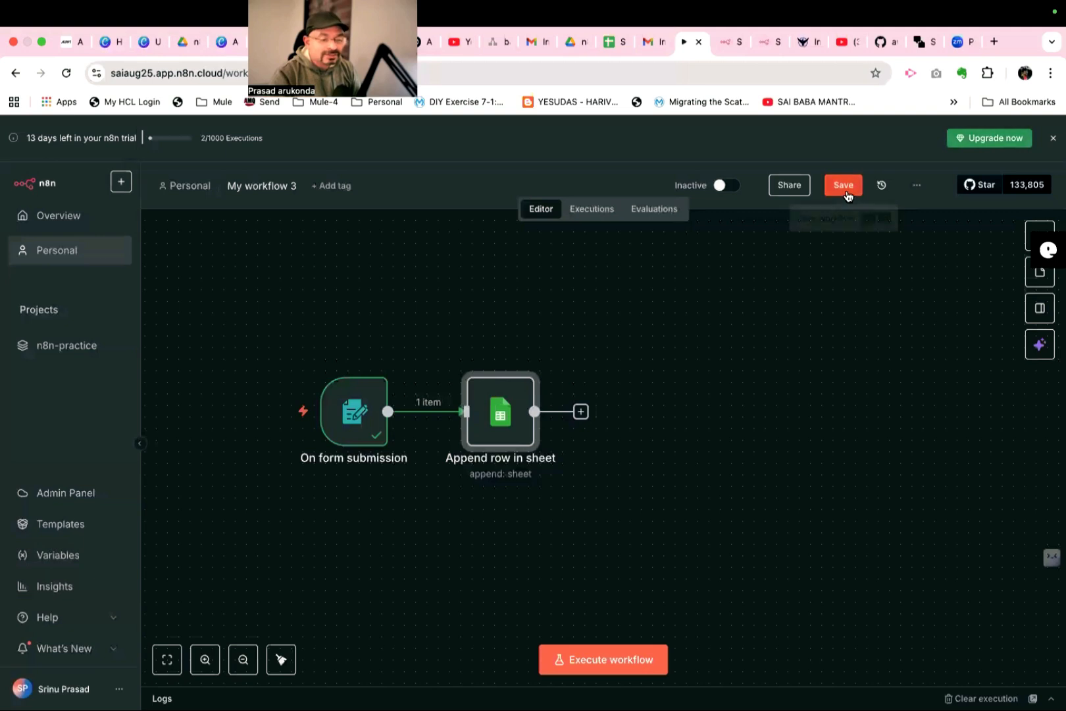
pyautogui.click(844, 184)
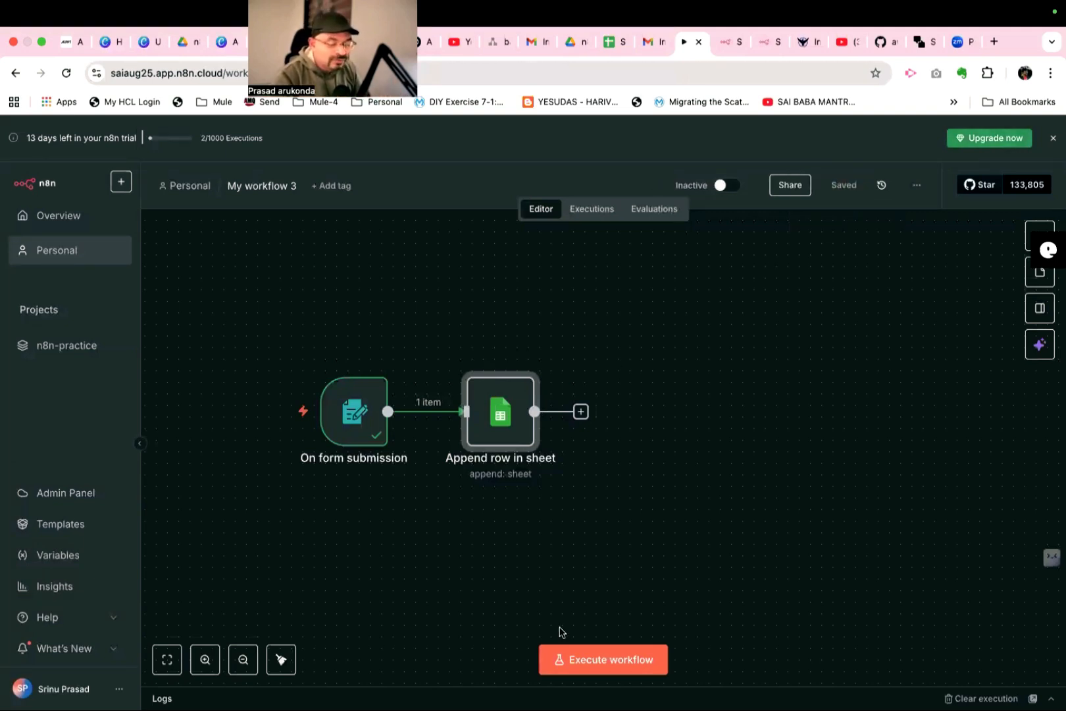
pyautogui.click(583, 656)
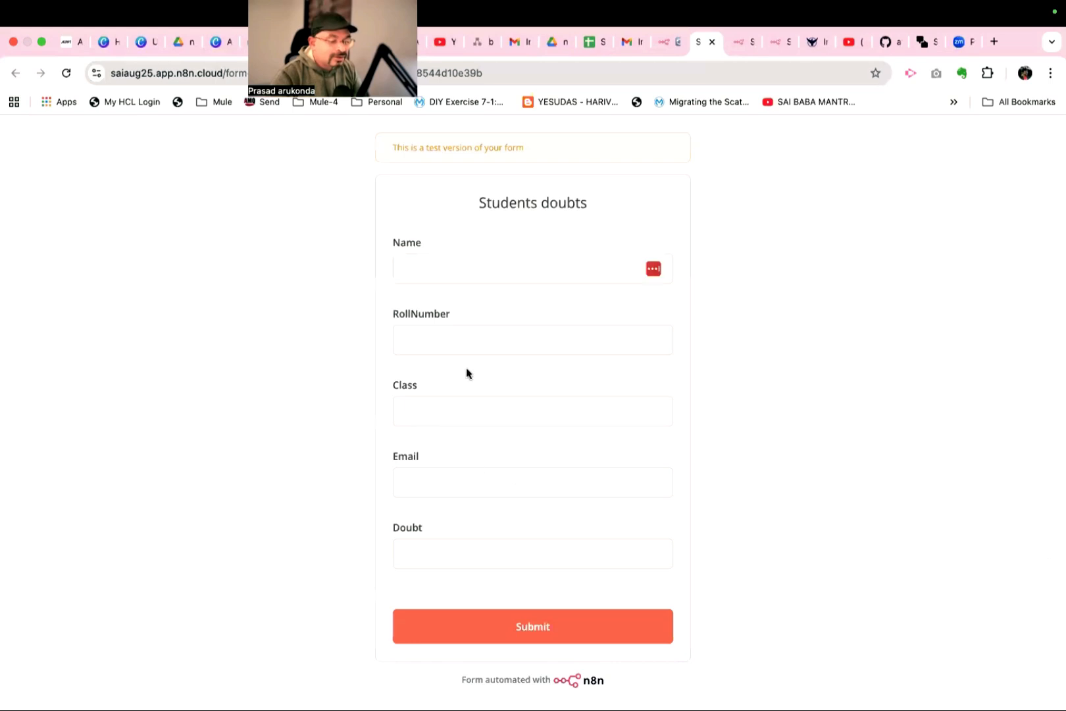
# - Fill in the test form with the student's name, roll number 44 and class 6
pyautogui.click(460, 265)
pyautogui.write('na')
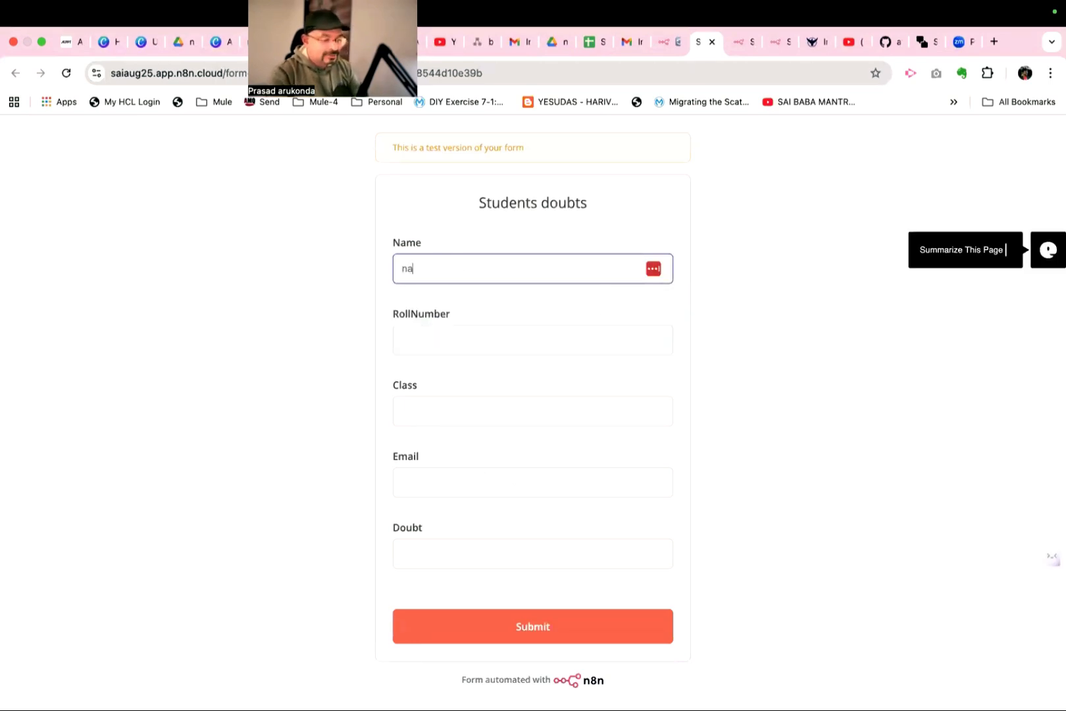
pyautogui.press('BackSpace')
pyautogui.press('BackSpace')
pyautogui.write('anand')
pyautogui.click(443, 333)
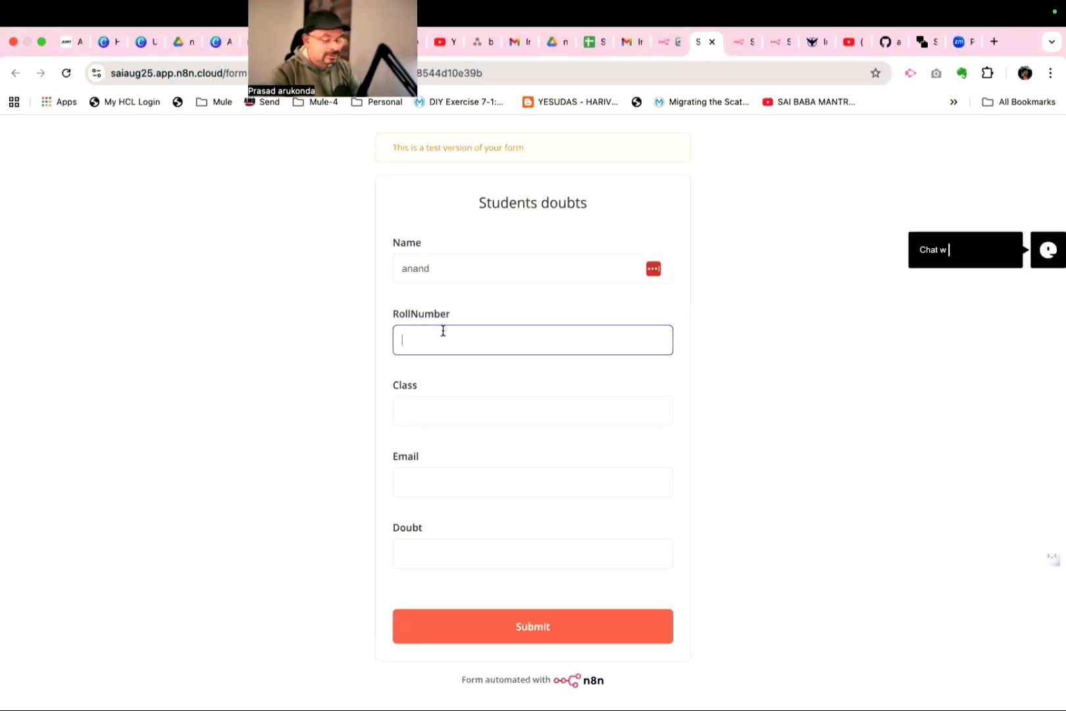
pyautogui.write('44')
pyautogui.click(429, 405)
pyautogui.write('6')
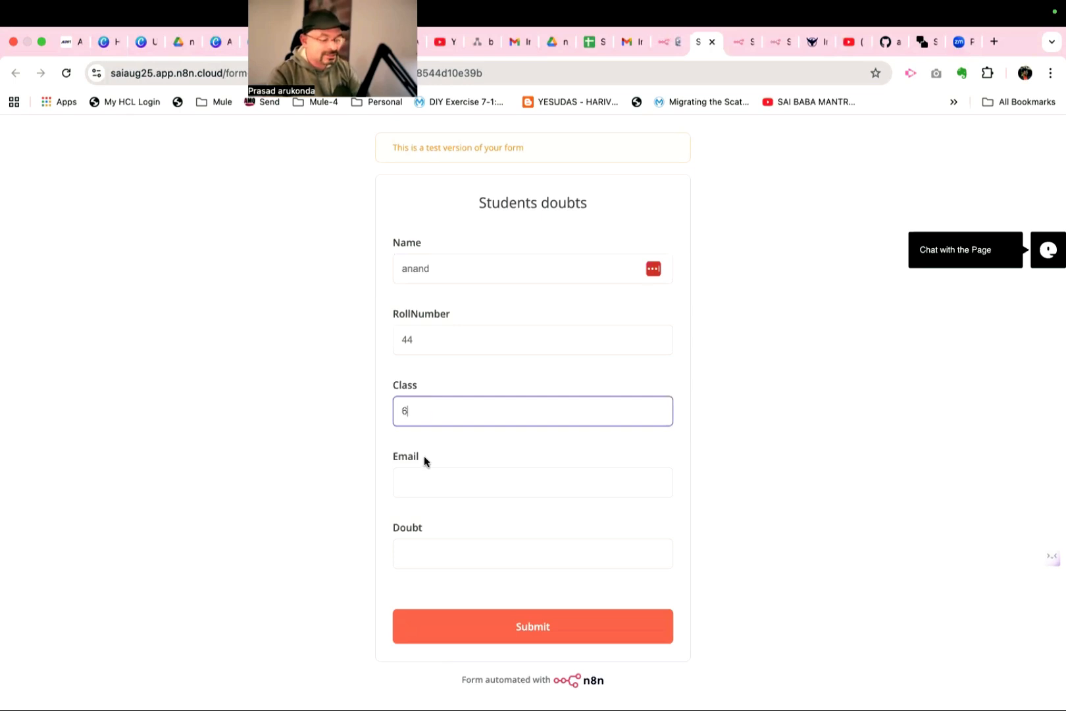
# - Fill in the student's email and the doubt "what is democracy?", and submit the form
pyautogui.click(421, 478)
pyautogui.click(491, 548)
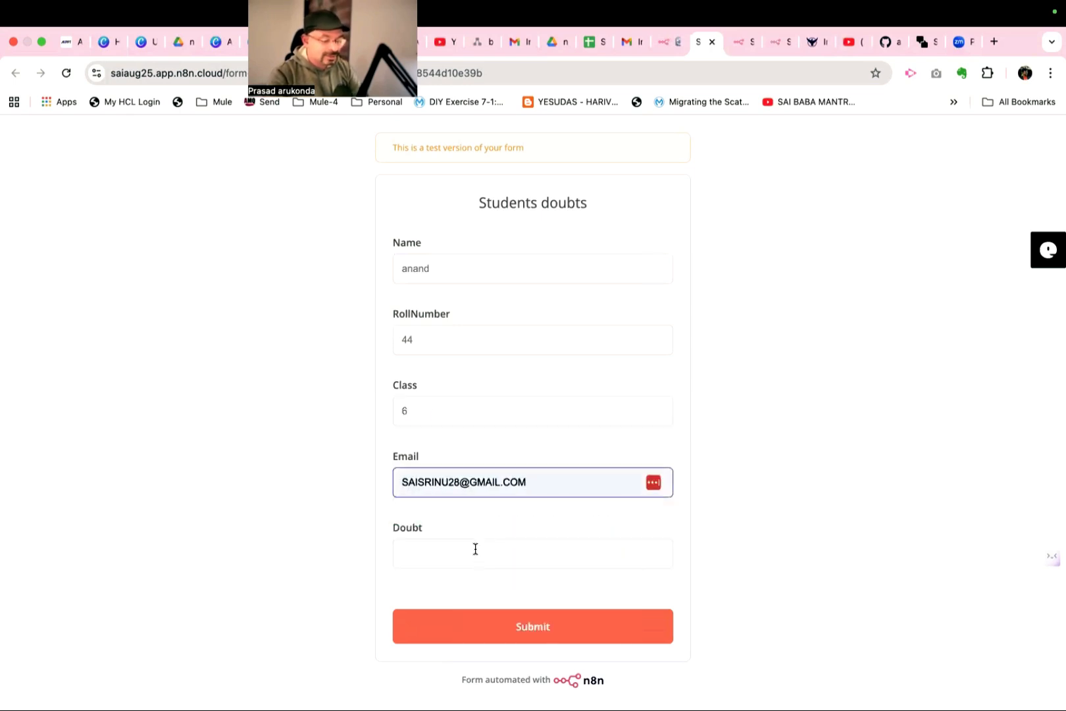
pyautogui.click(473, 550)
pyautogui.write('what ')
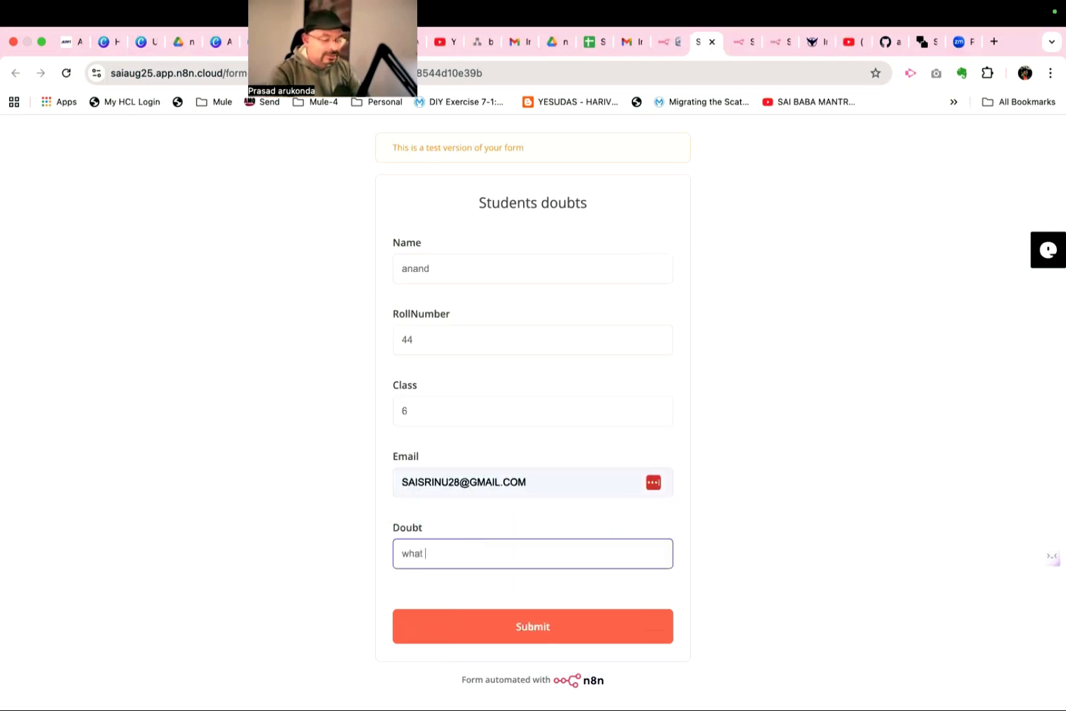
pyautogui.write('is democra')
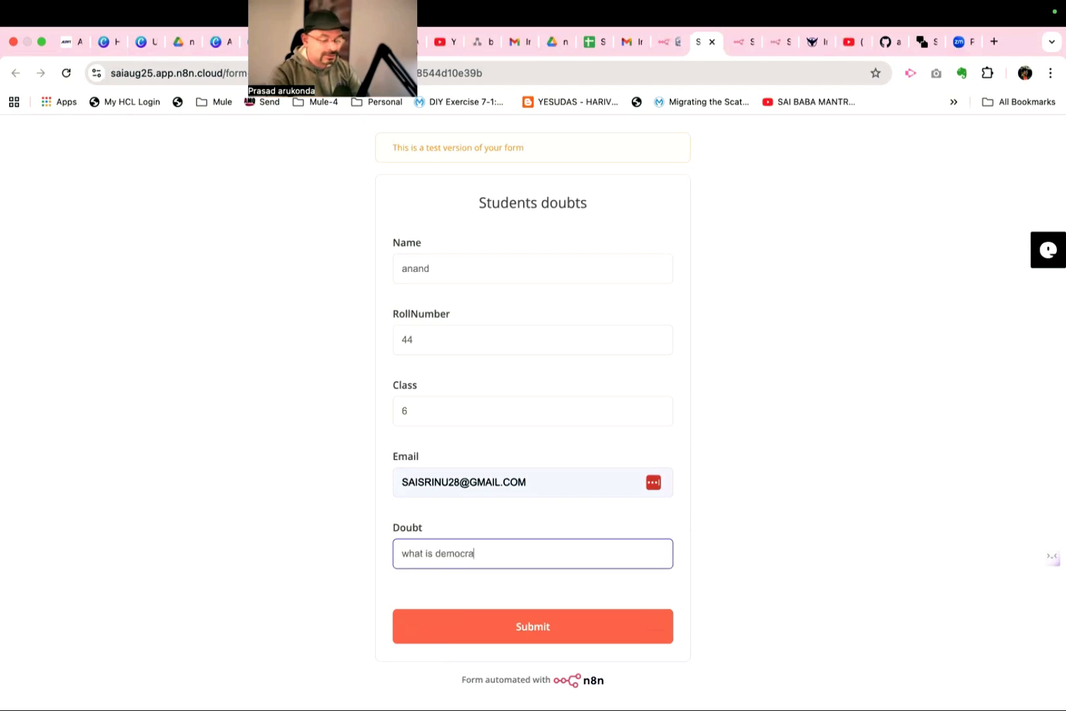
pyautogui.write('cy?')
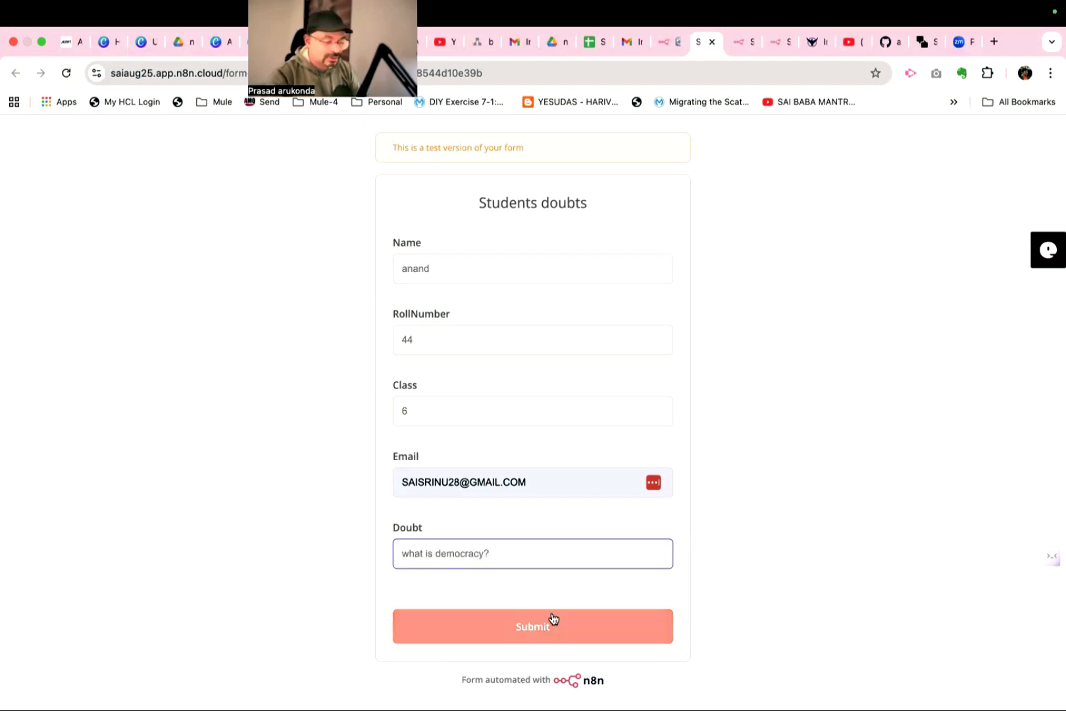
pyautogui.click(553, 620)
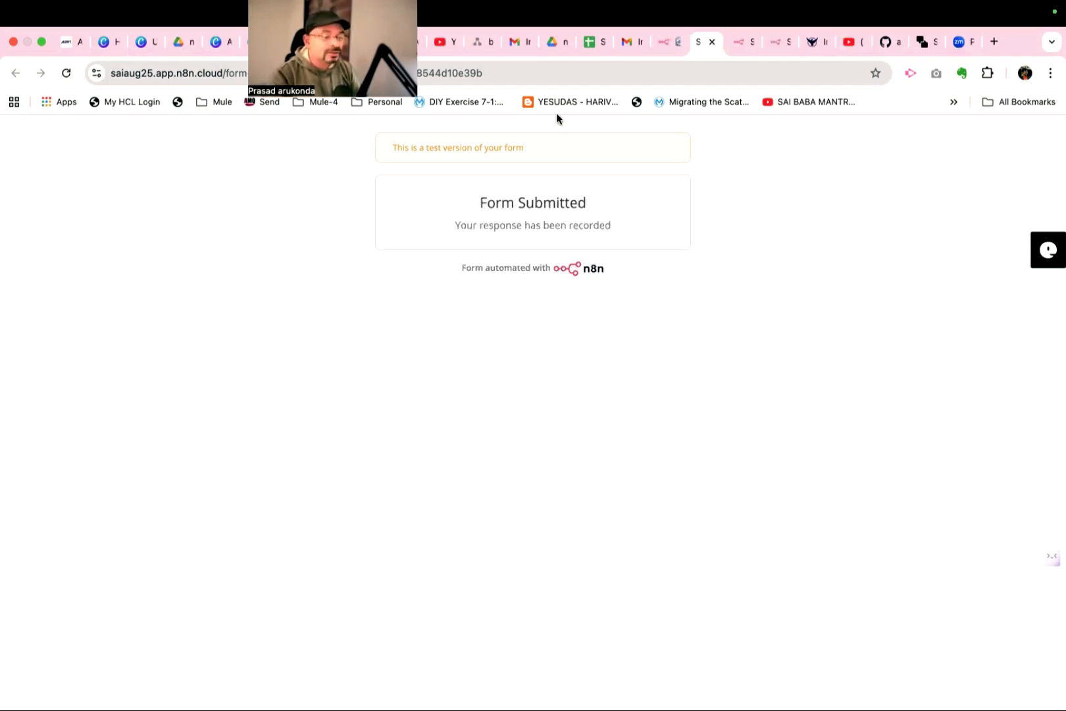
# - Check the execution status of both nodes on the workflow canvas and open the StudentsDoubts spreadsheet to look for the appended row
pyautogui.click(666, 44)
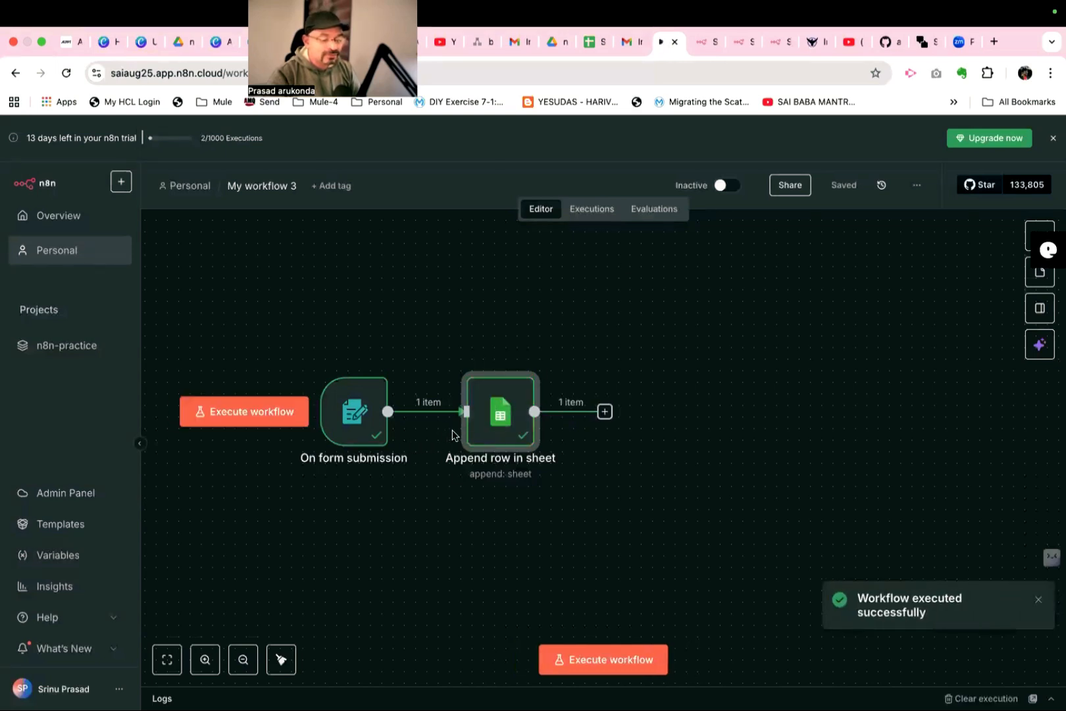
pyautogui.moveTo(370, 445)
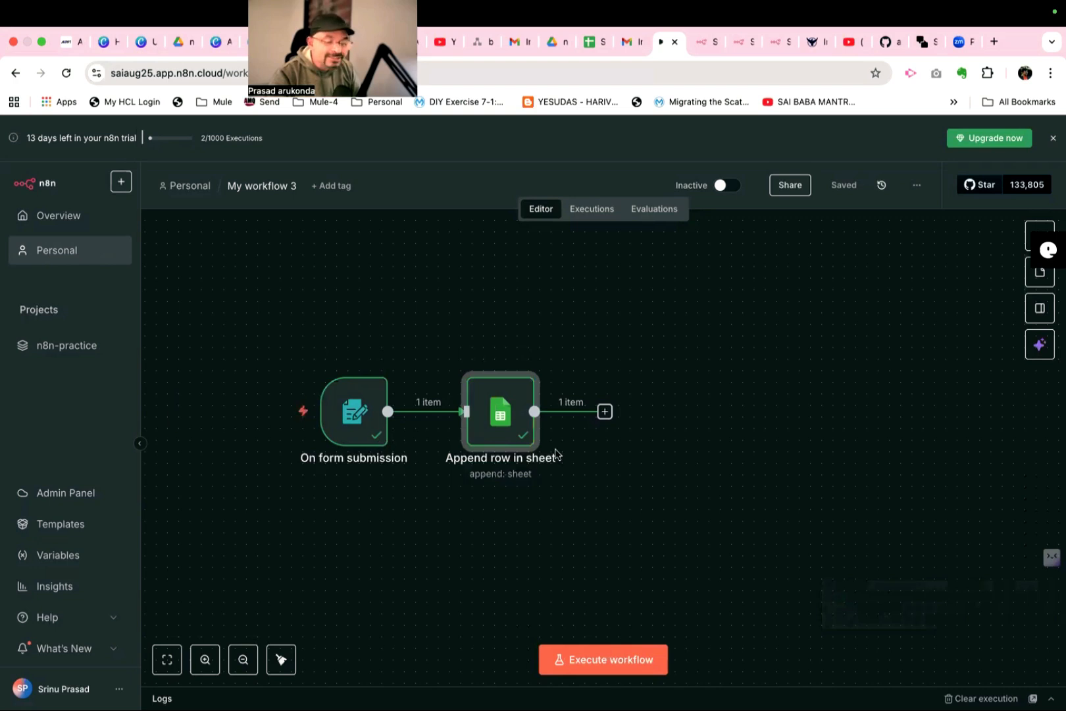
pyautogui.click(594, 44)
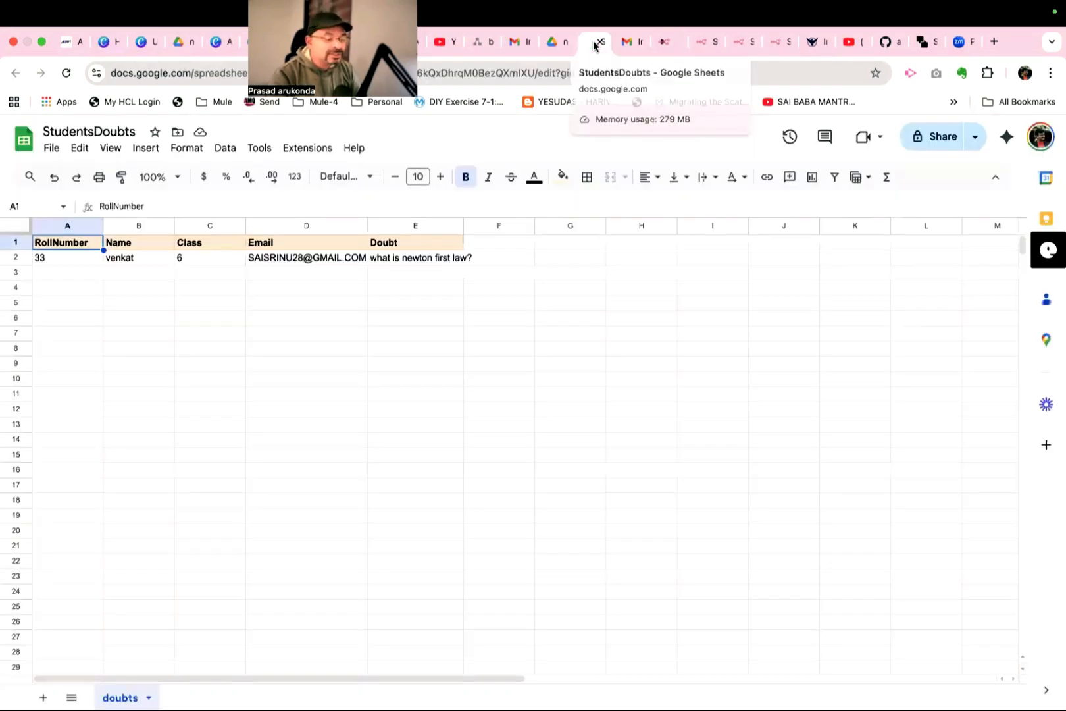